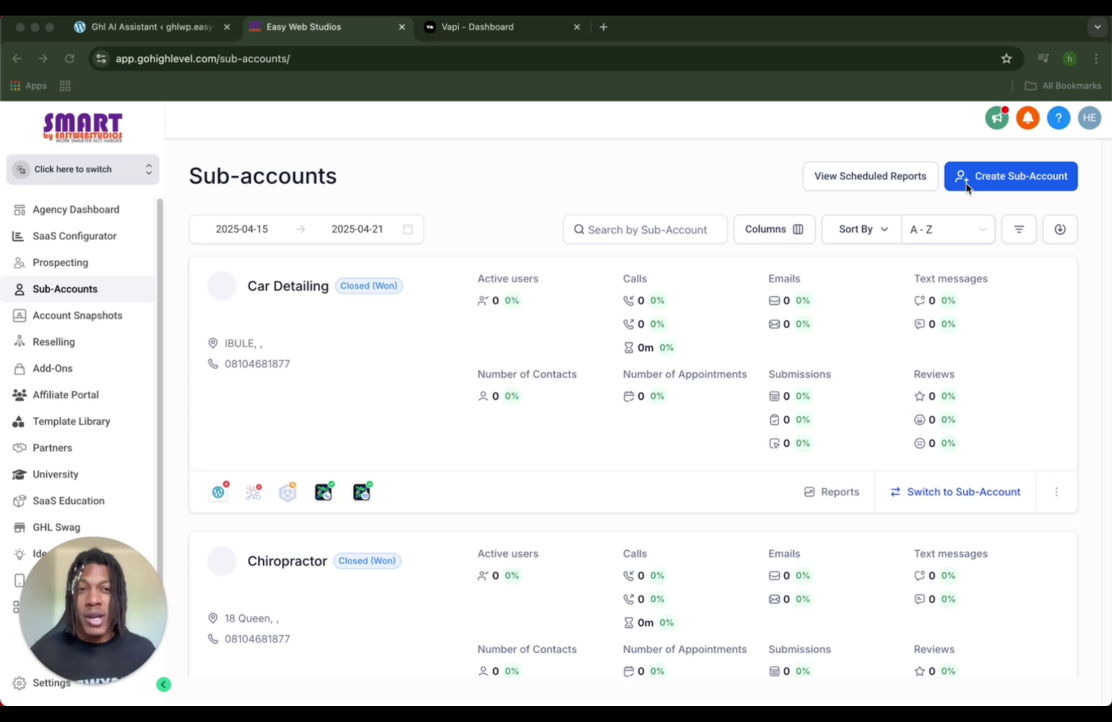
Start a new sub-account based on the Day Spa snapshot.
left_click(967, 188)
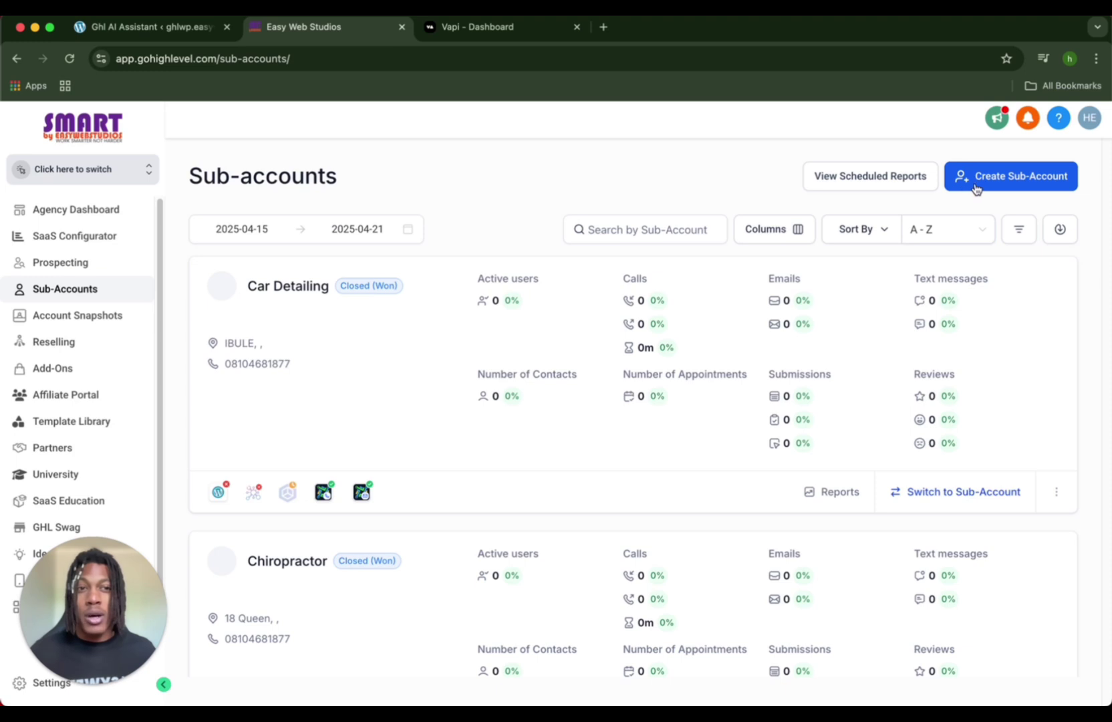
left_click(978, 188)
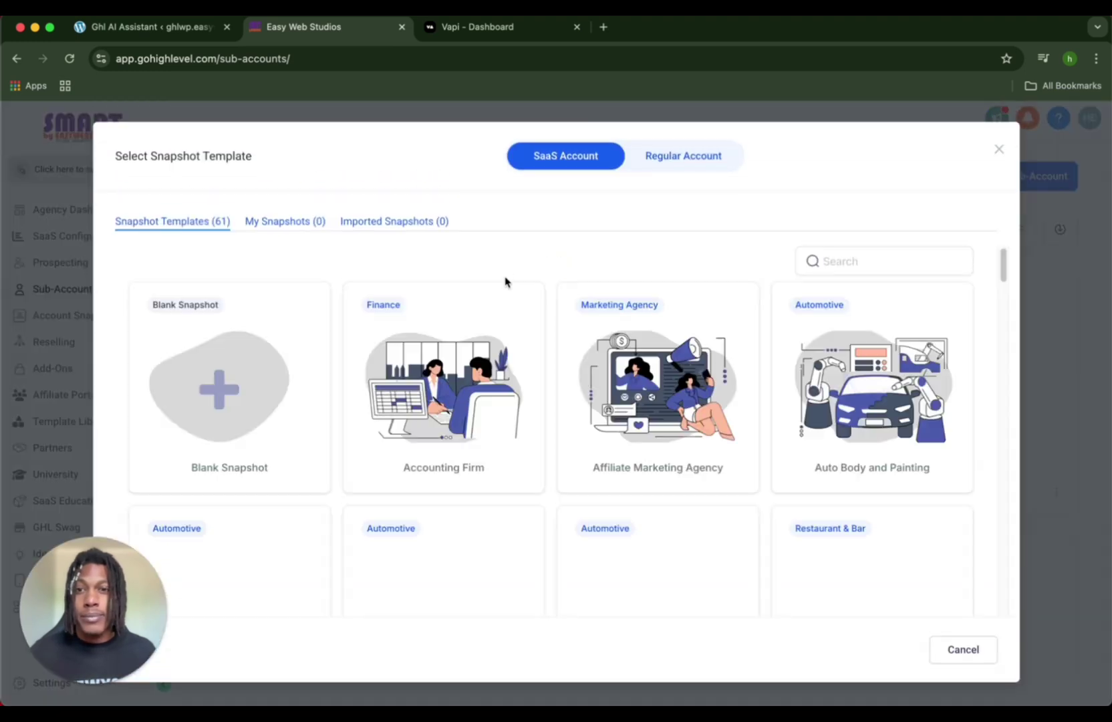
scroll(778, 484, "down", 15)
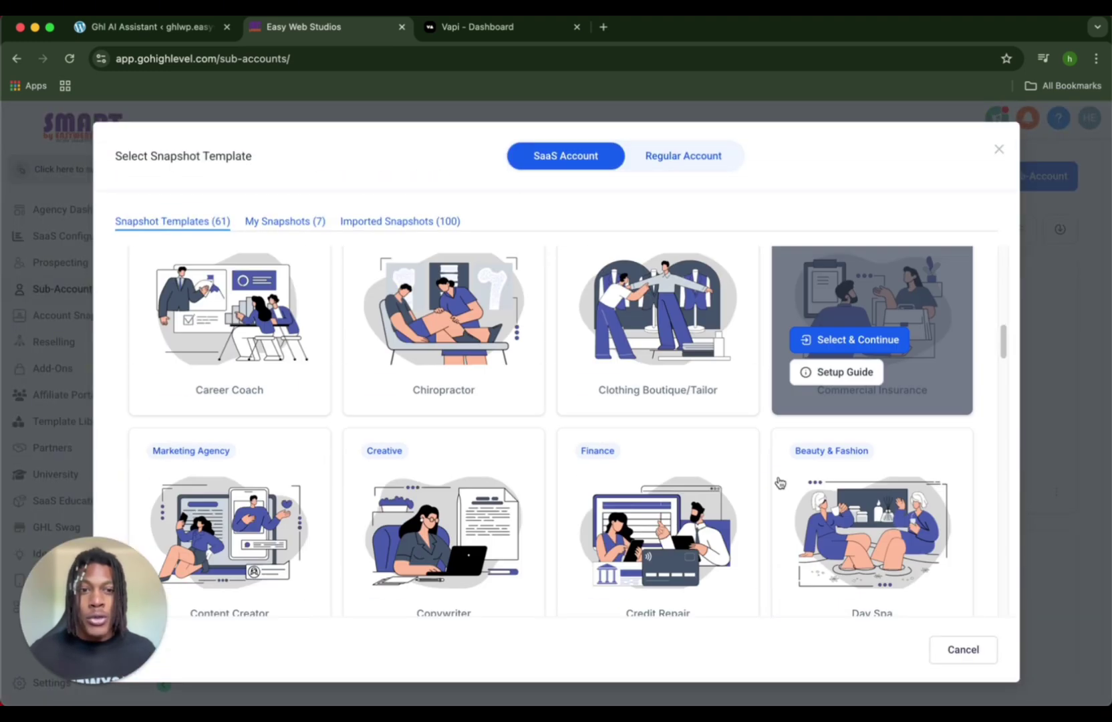
scroll(779, 483, "down", 3)
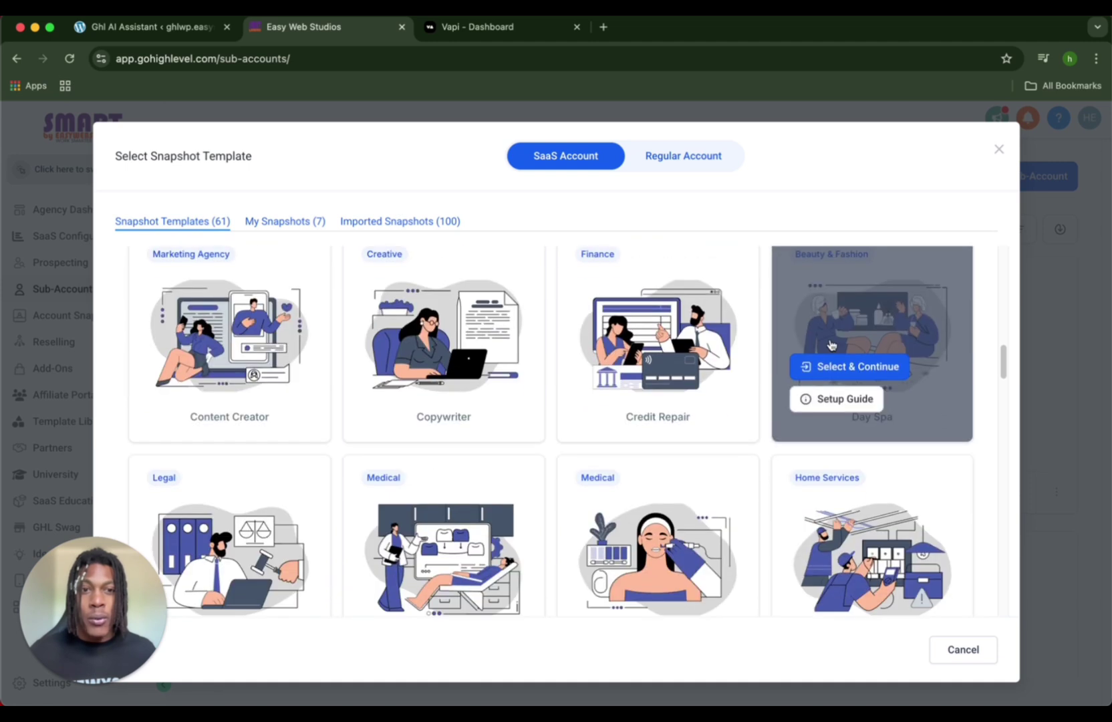
left_click(832, 369)
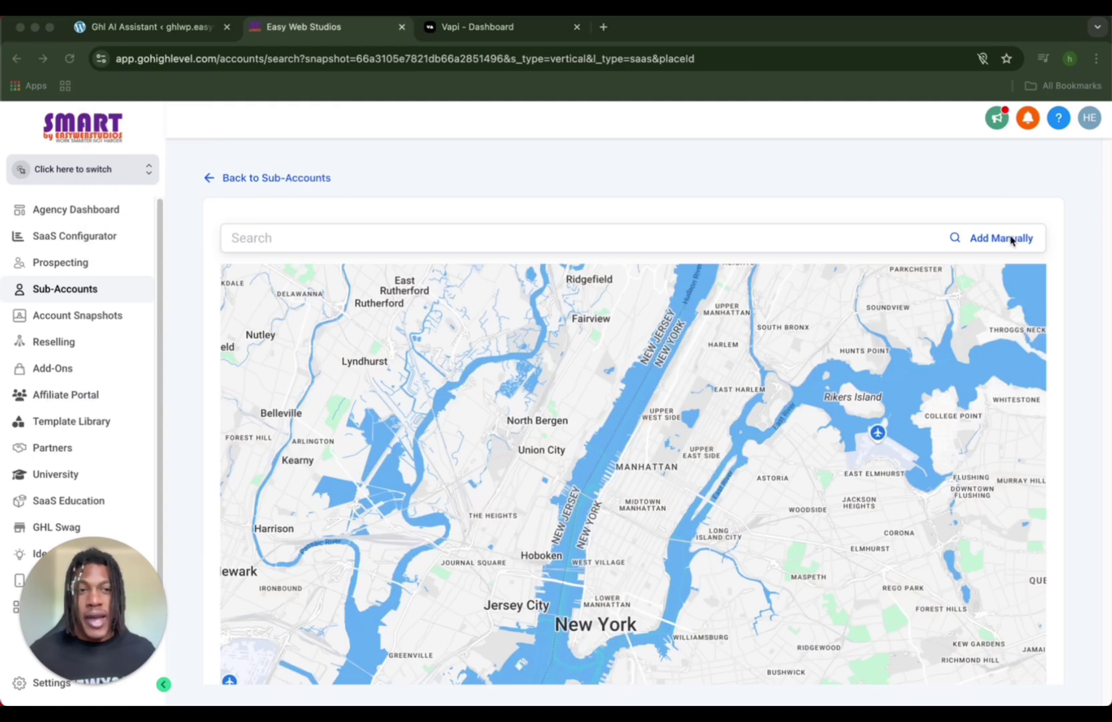
Enter the business details manually and create the Tutorial Business sub-account.
left_click(1010, 239)
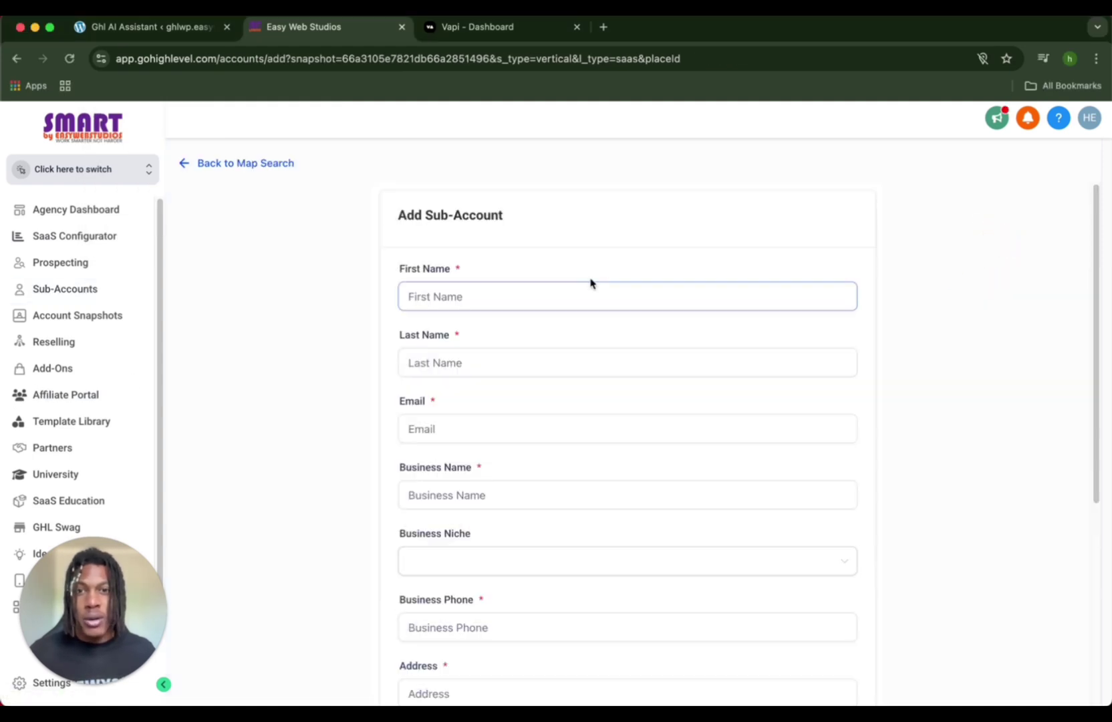
left_click(496, 287)
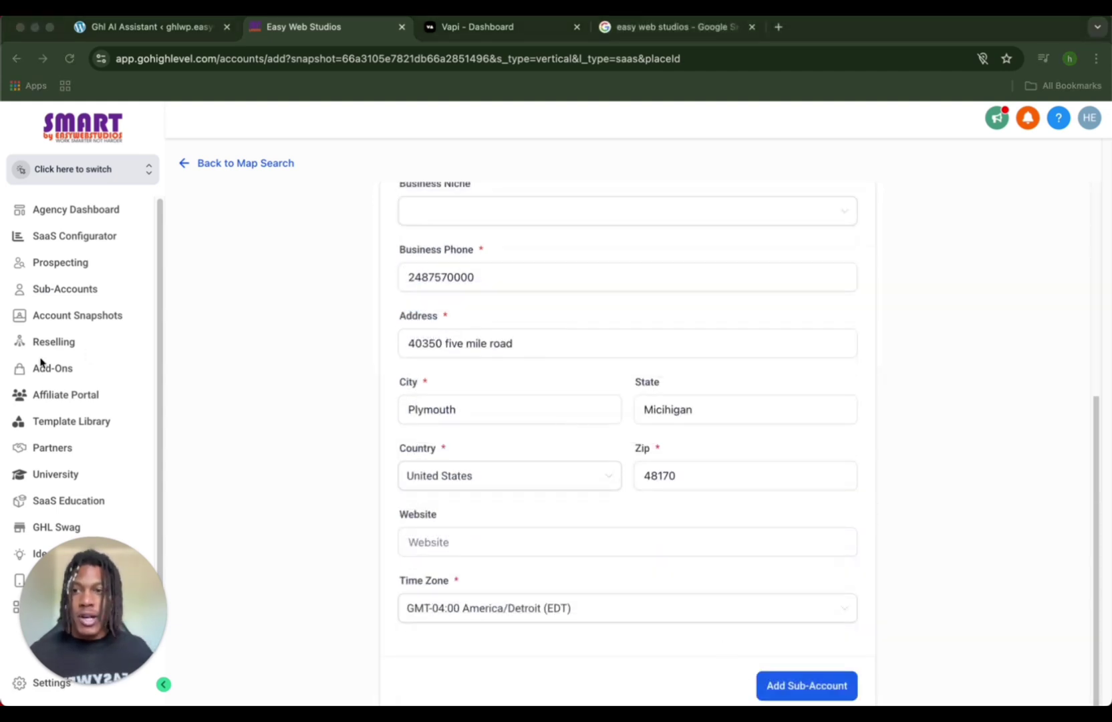
left_click(811, 693)
left_click(812, 694)
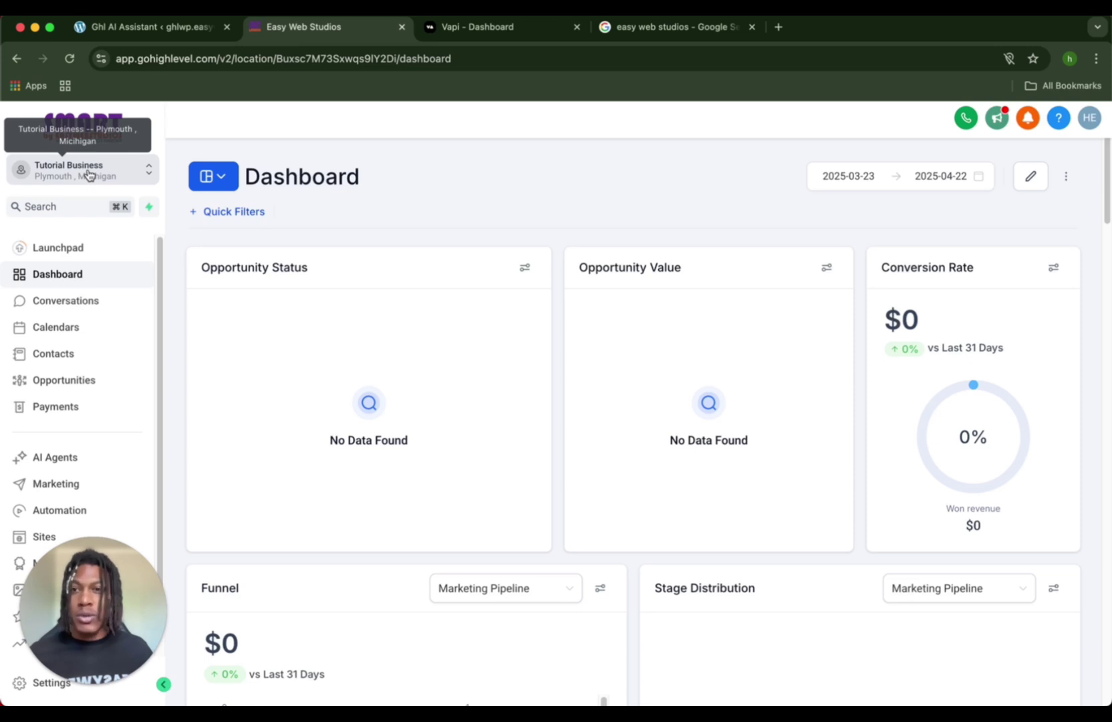
Go to Settings > Calendars to list the Day Spa calendars, including Schedule an Appointment.
left_click(76, 338)
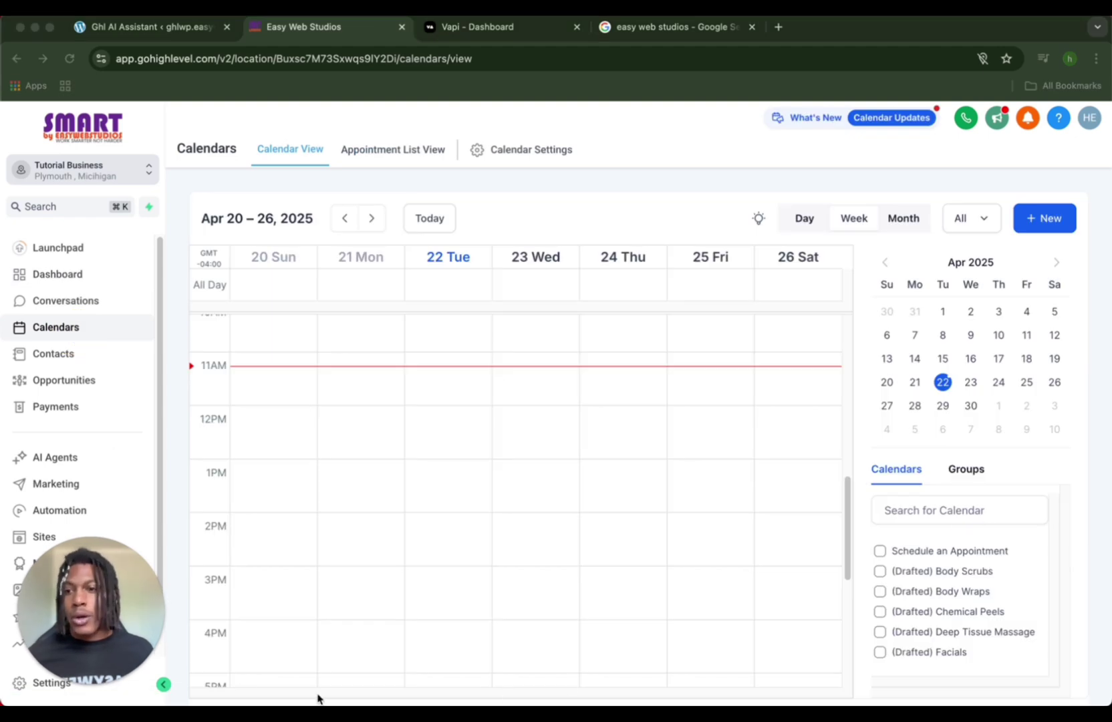
left_click(21, 683)
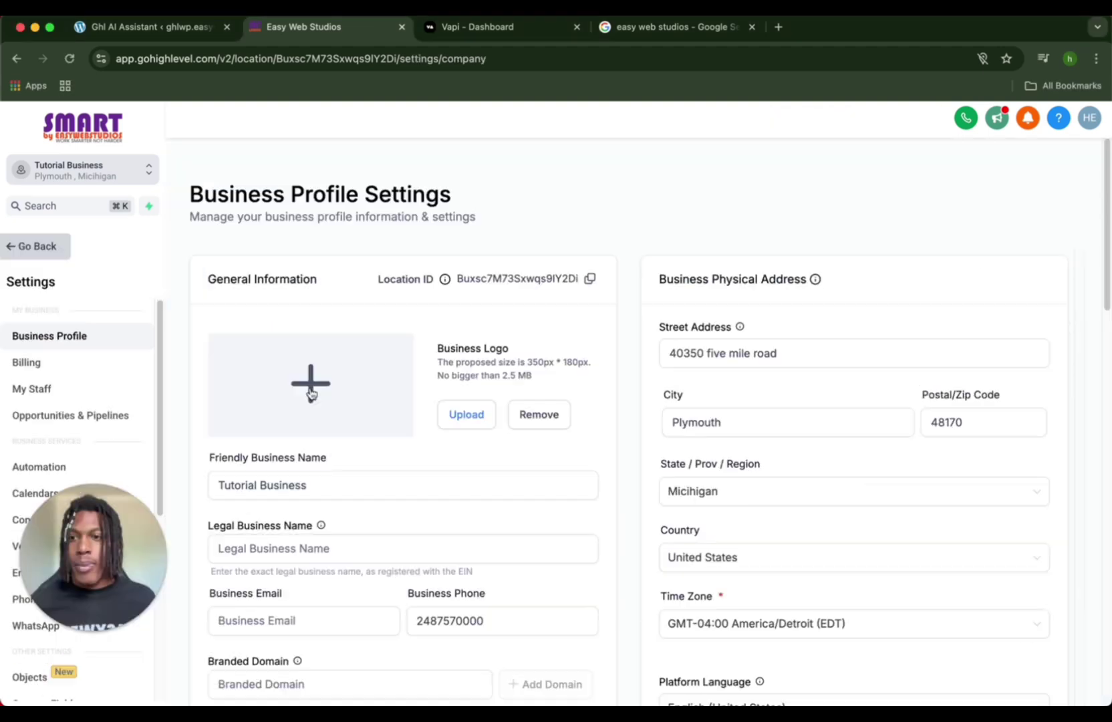
left_click(12, 495)
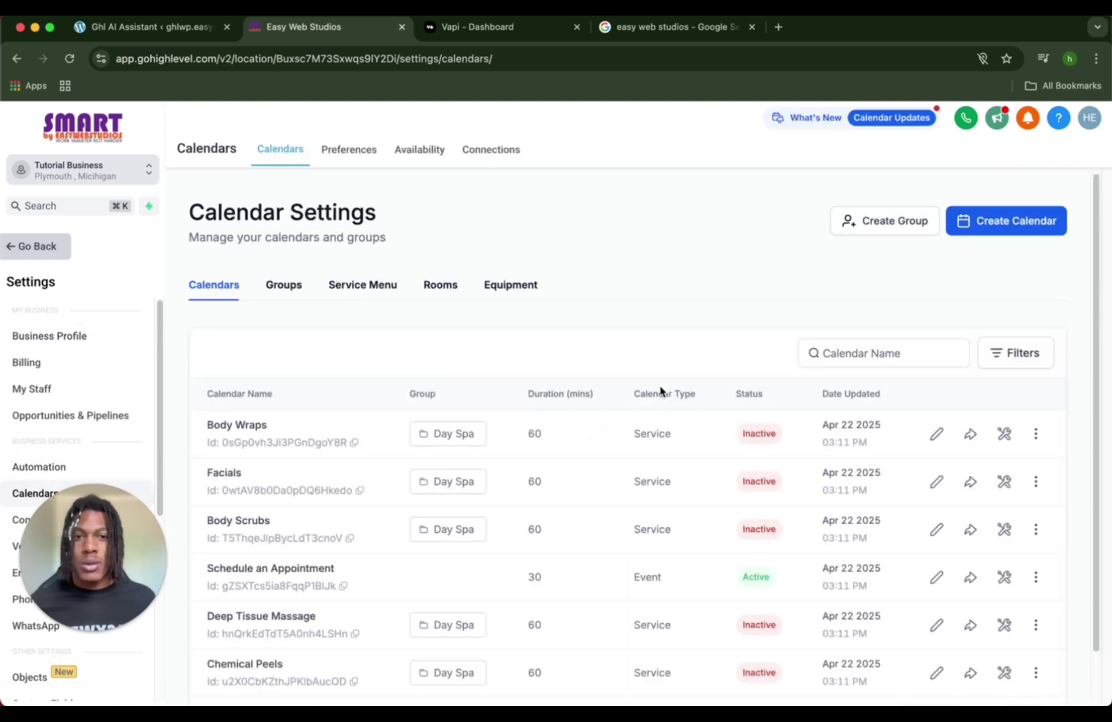
scroll(661, 392, "down", 2)
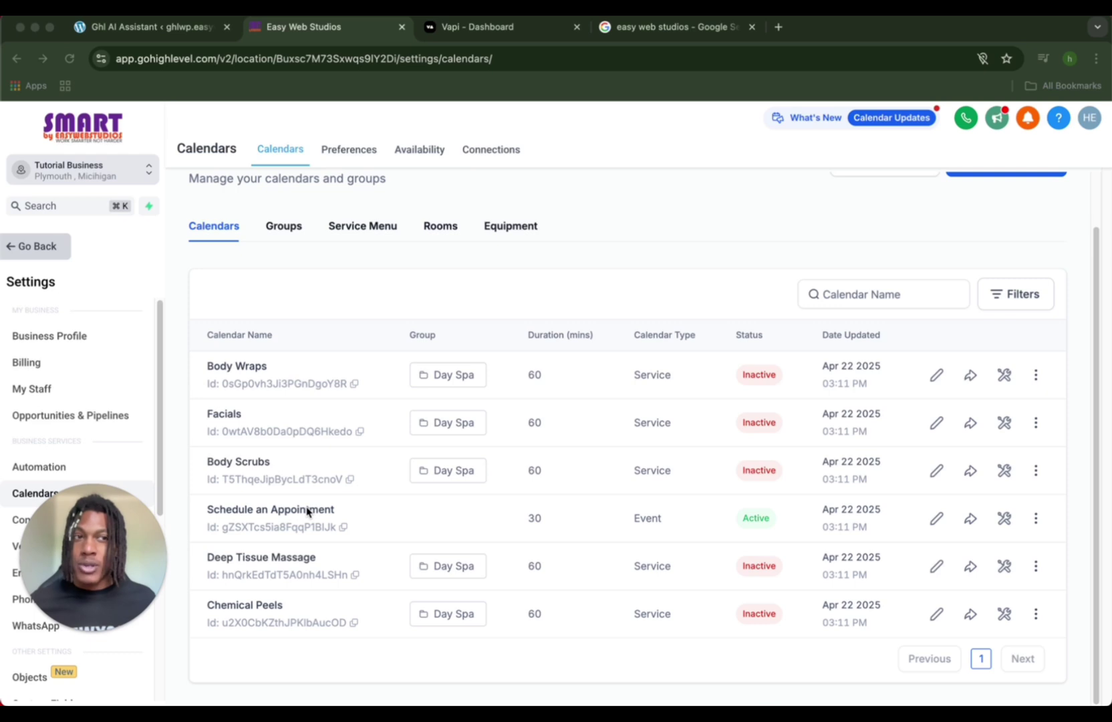
Enable Saturday 08:00 AM–05:00 PM availability on Schedule an Appointment and save it.
left_click(937, 519)
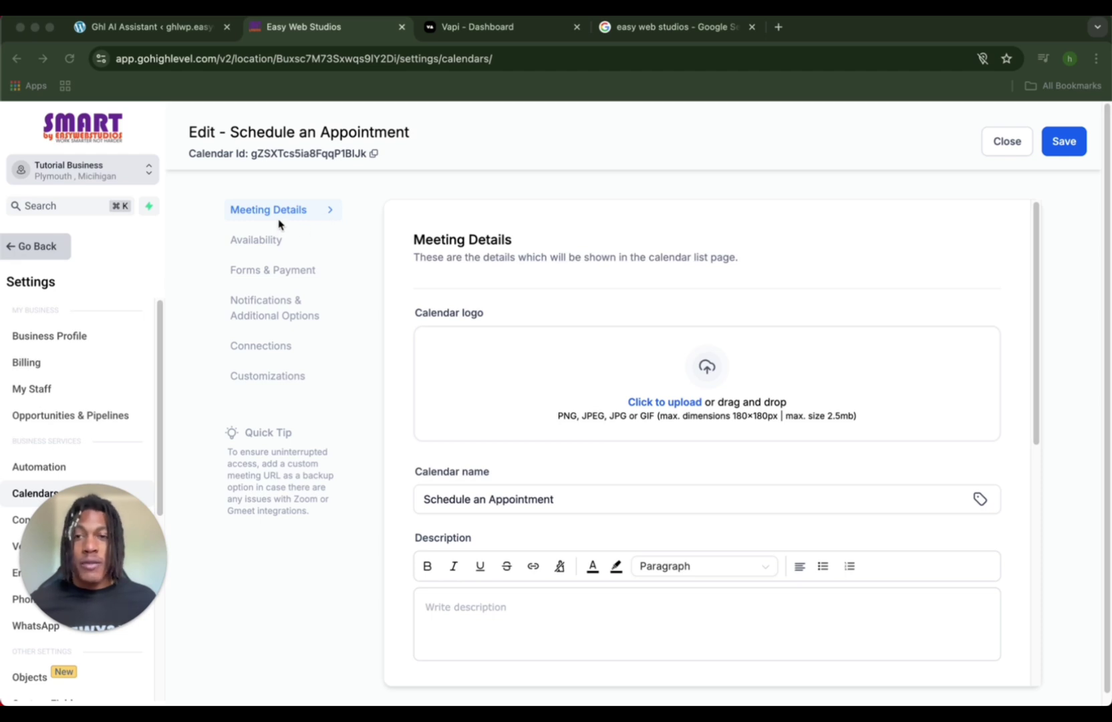
left_click(266, 246)
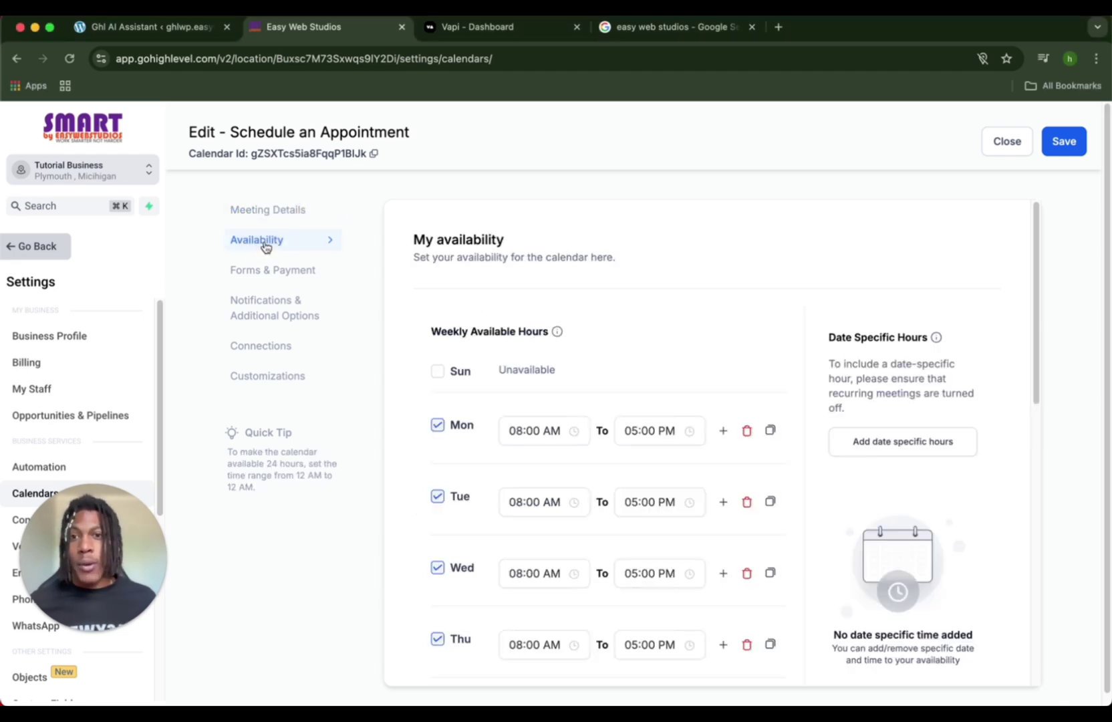
scroll(633, 494, "down", 5)
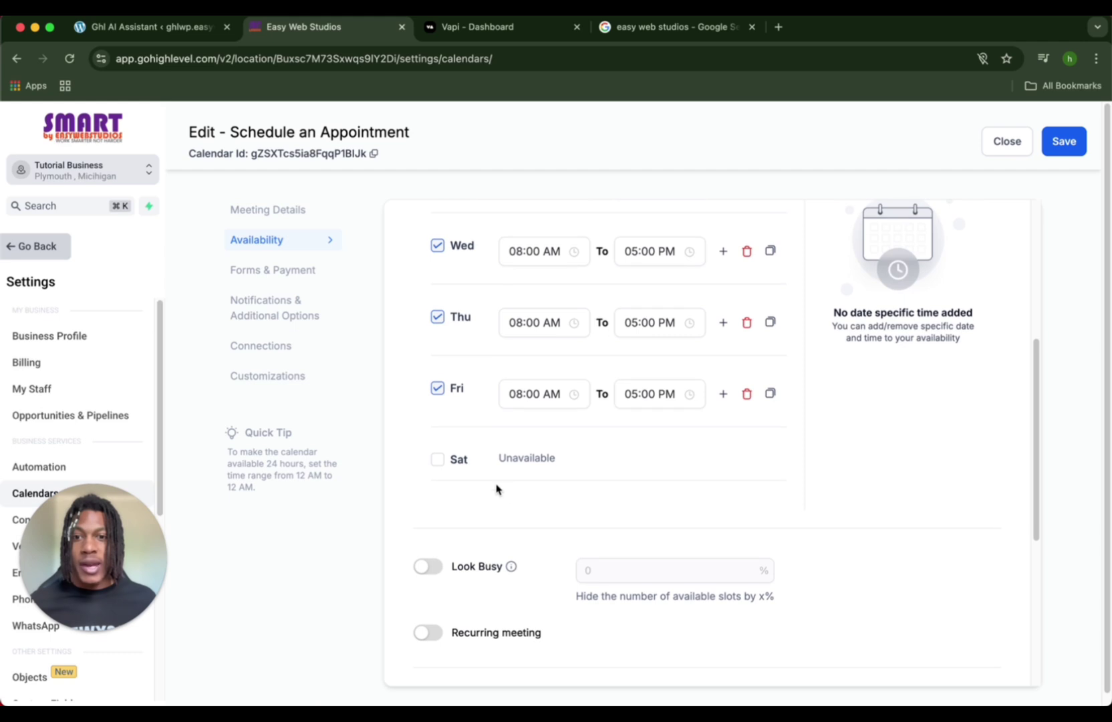
left_click(438, 460)
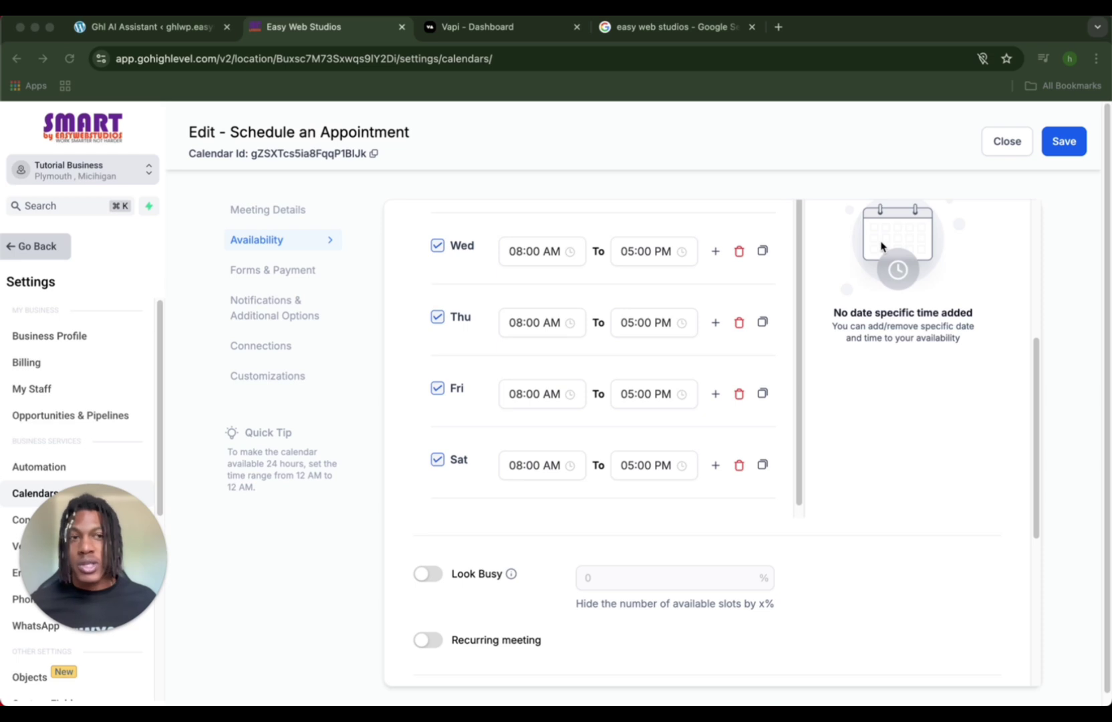
left_click(1060, 146)
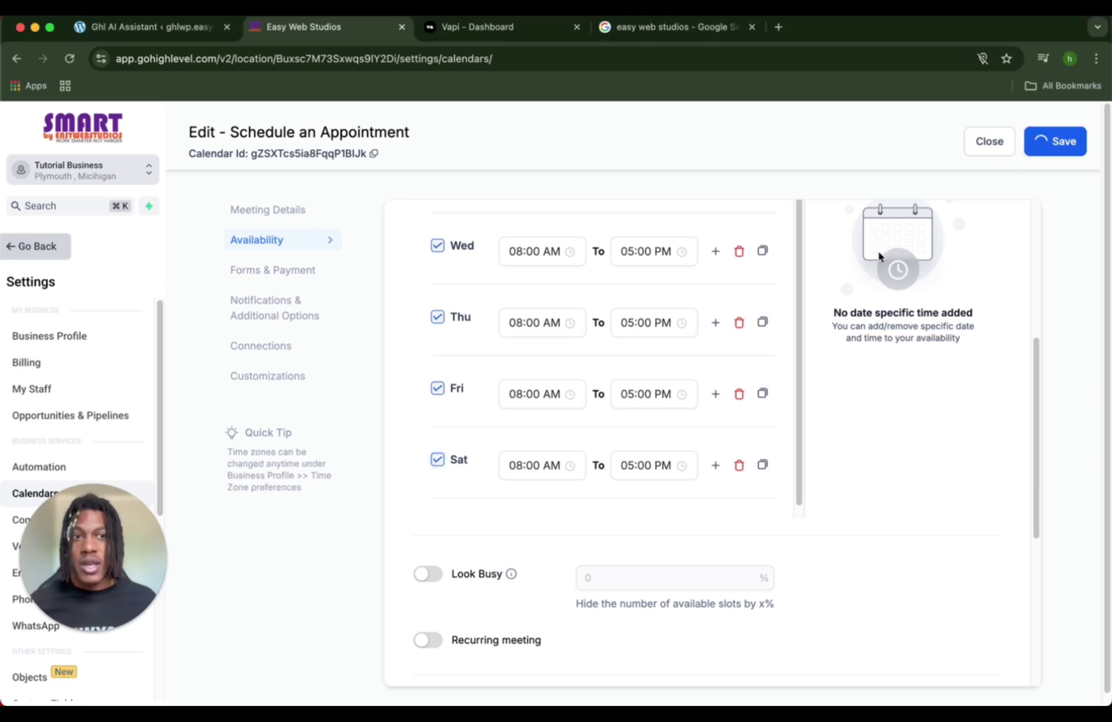
Add a new staff user in My Staff and enter their basic details.
left_click(19, 401)
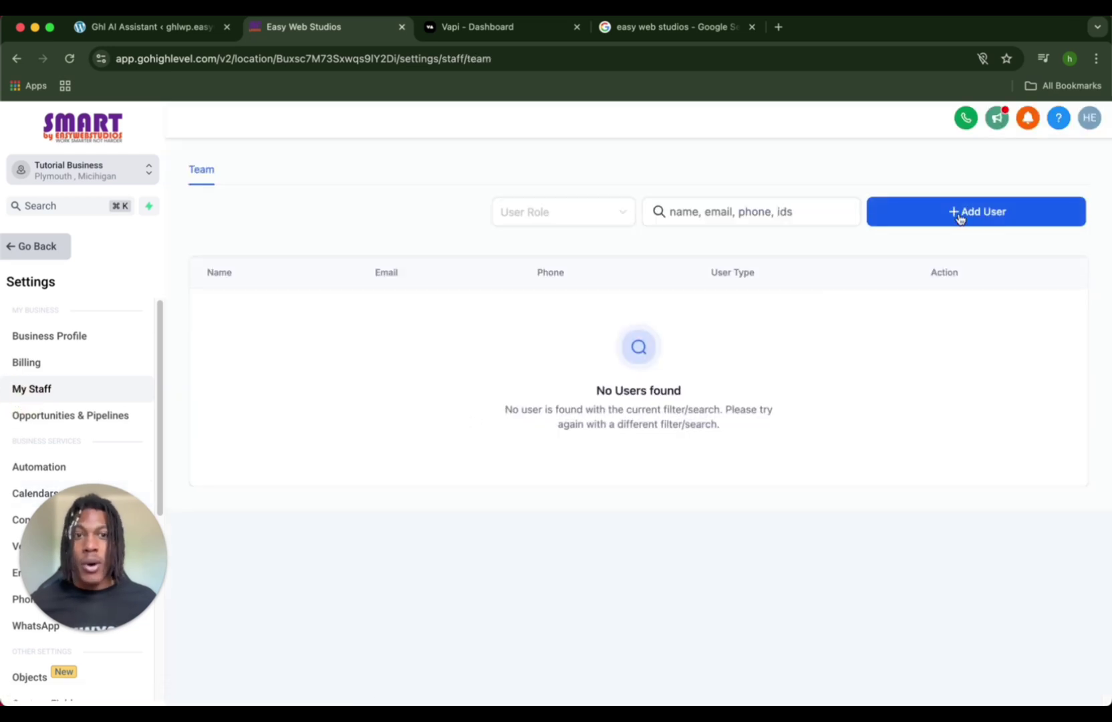
left_click(981, 212)
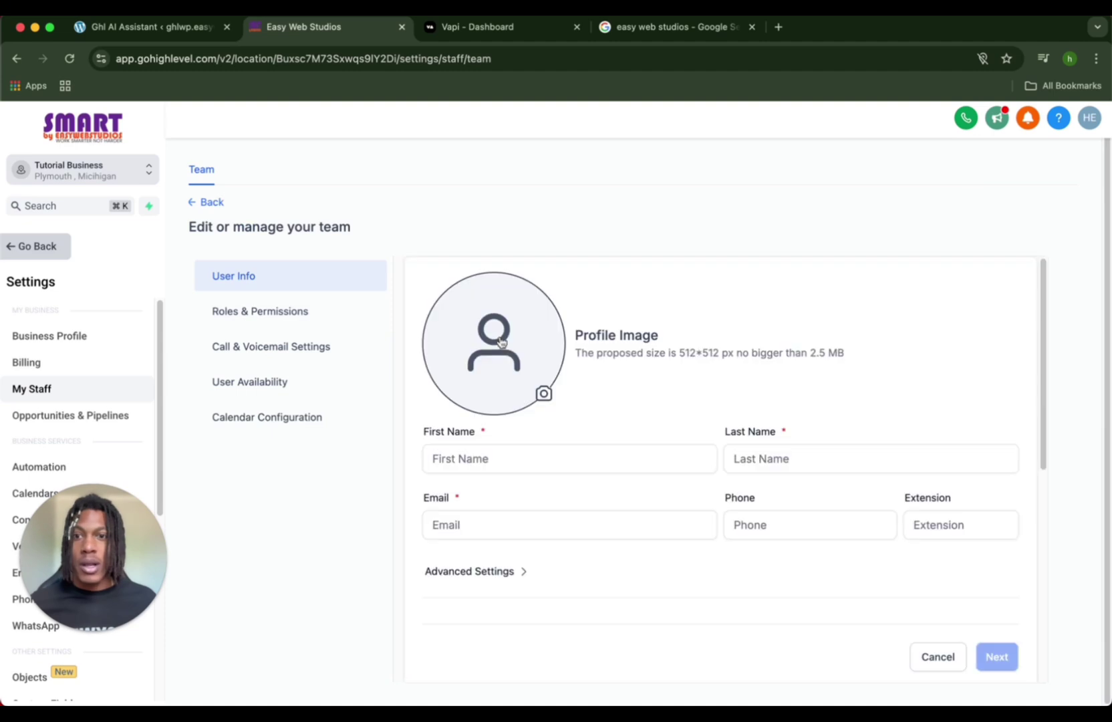
left_click(474, 462)
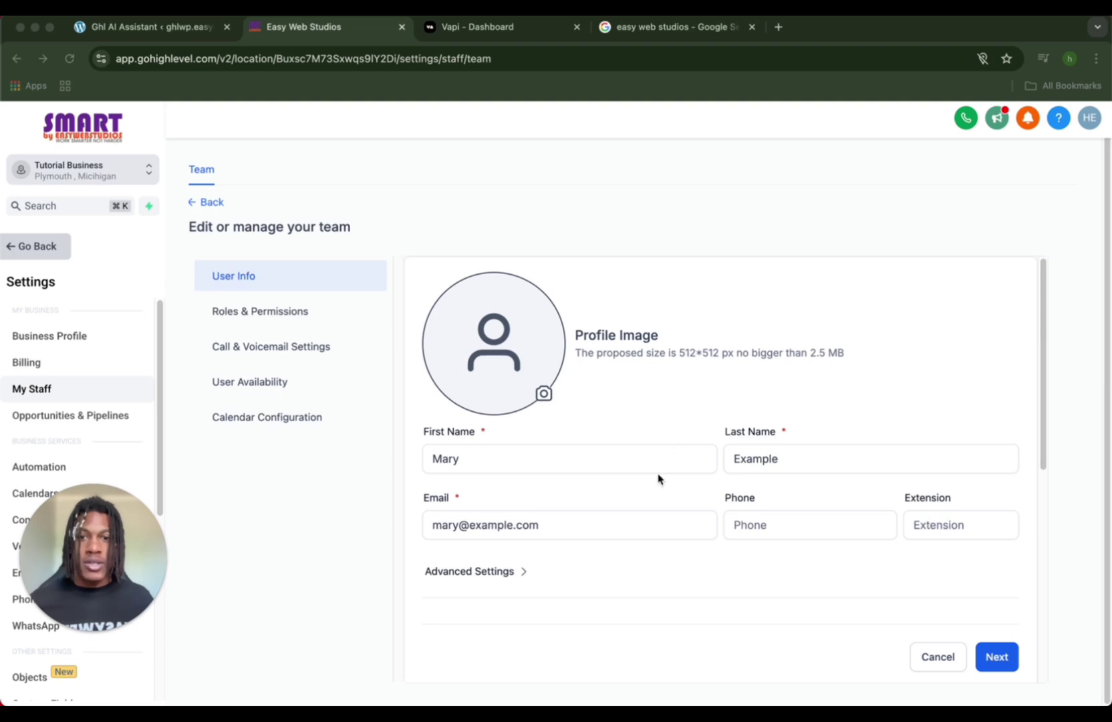
scroll(802, 575, "down", 1)
left_click(1002, 656)
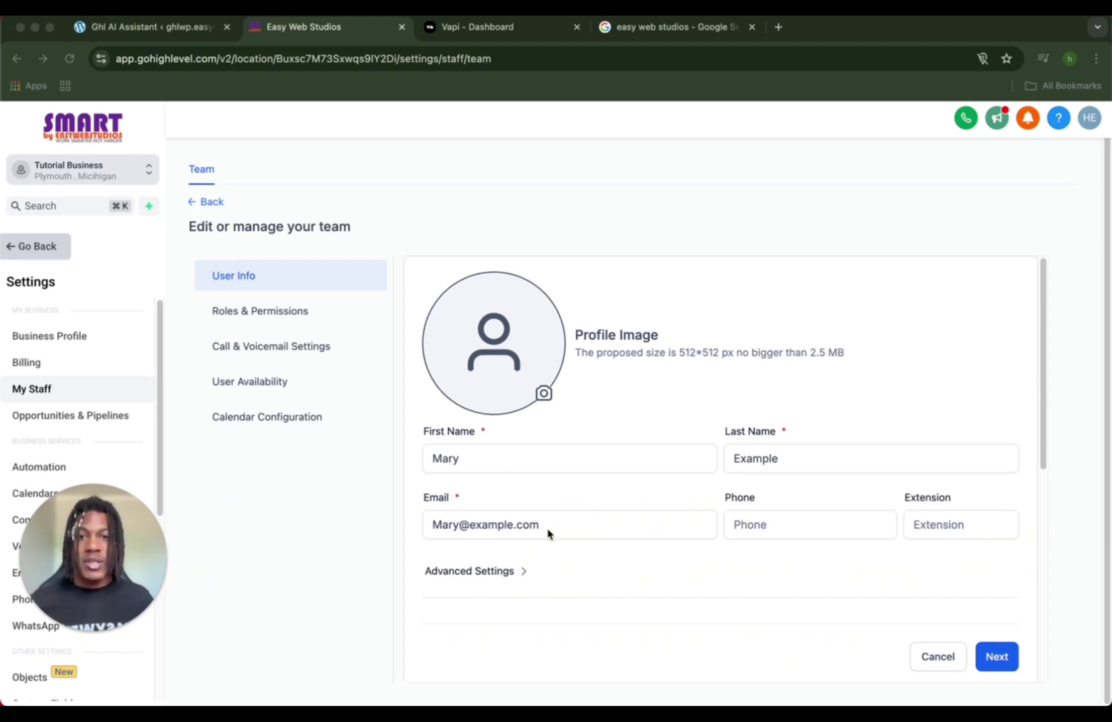
scroll(549, 532, "down", 2)
Assign the Schedule an Appointment calendar to the user and save them with Admin permissions.
left_click(528, 572)
left_click(541, 571)
left_click(515, 496)
scroll(535, 570, "down", 5)
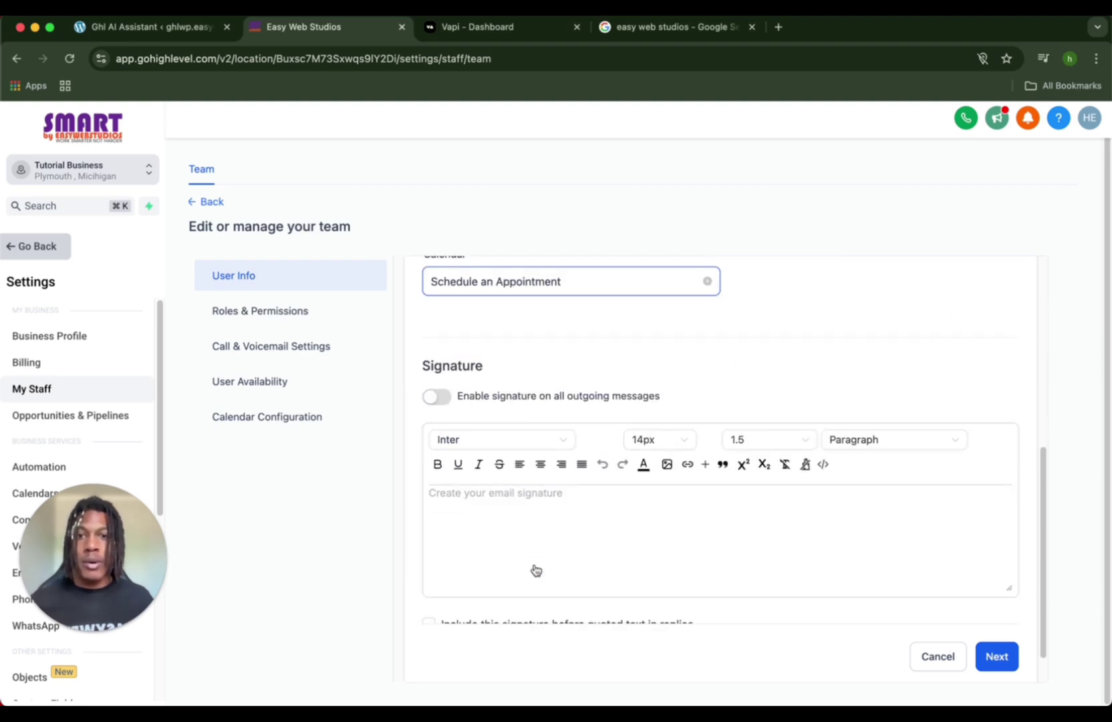
scroll(534, 571, "down", 1)
scroll(535, 571, "up", 2)
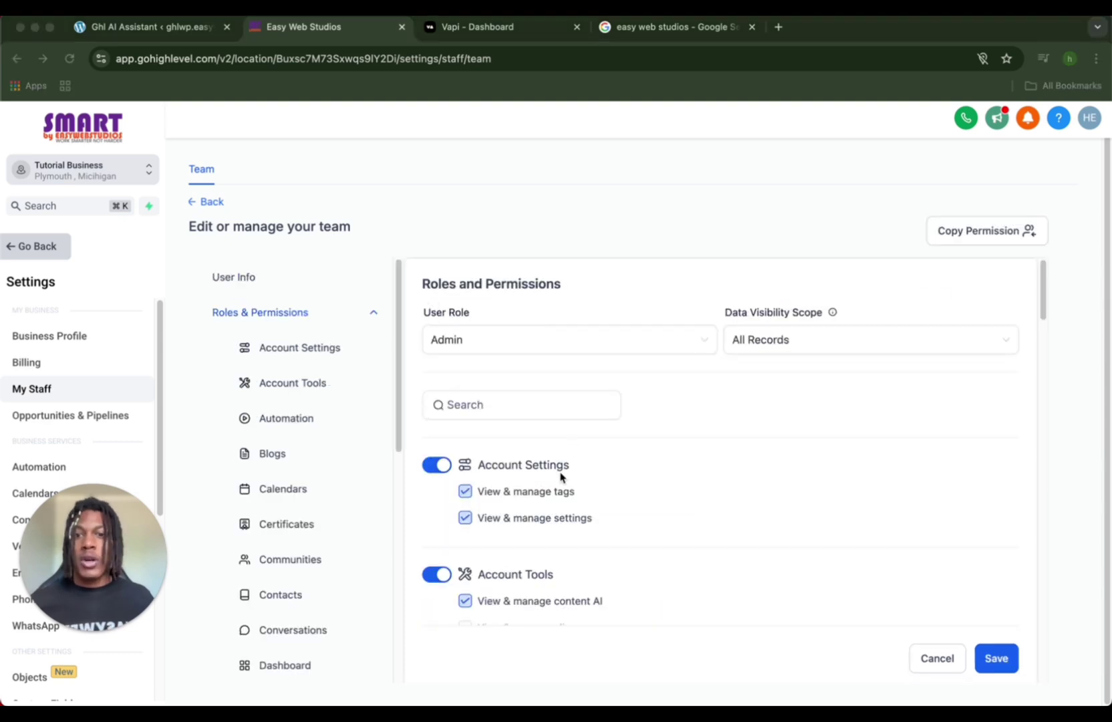
scroll(547, 525, "down", 8)
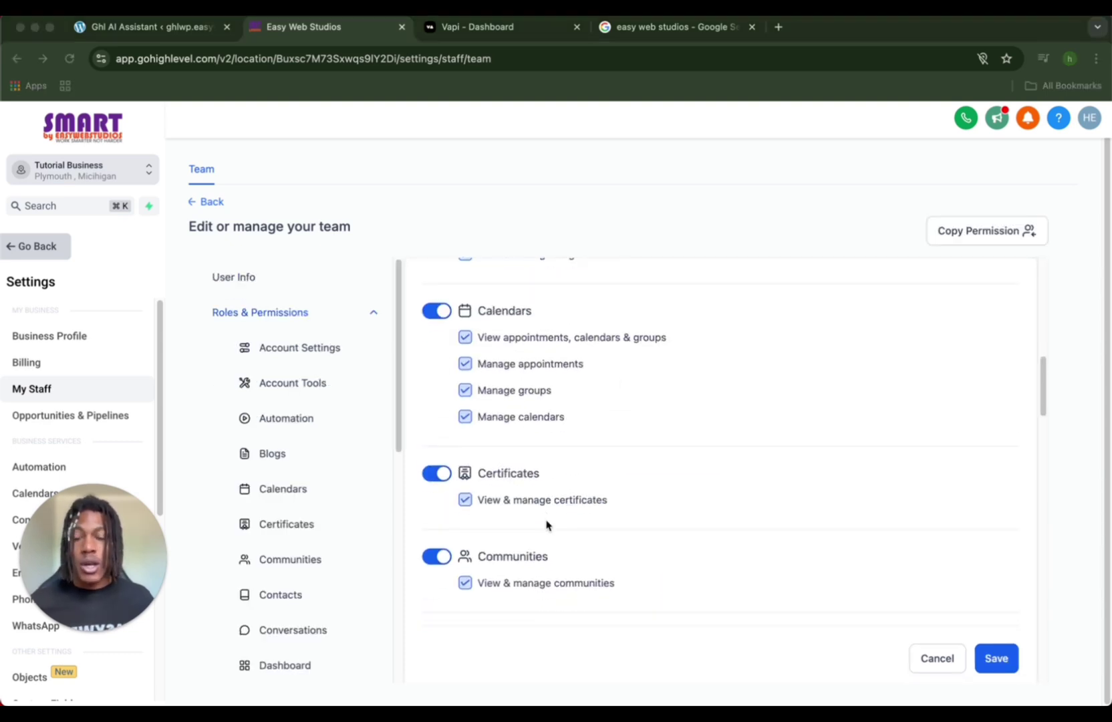
scroll(547, 526, "down", 15)
left_click(999, 660)
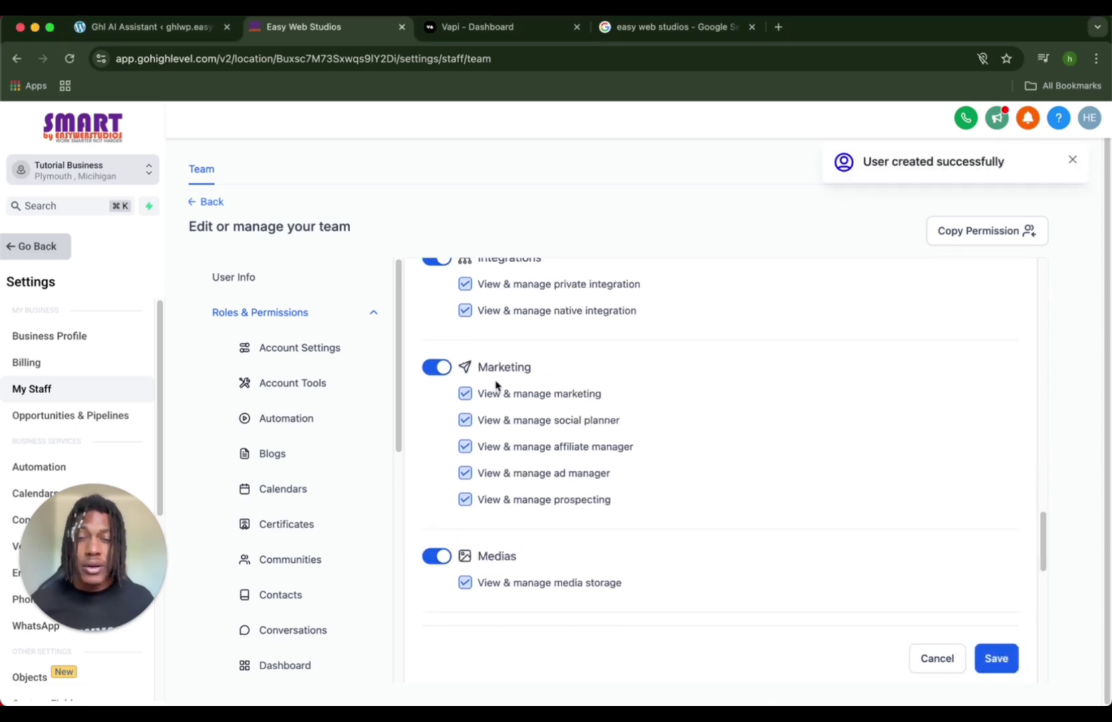
left_click_drag(58, 589, 57, 434)
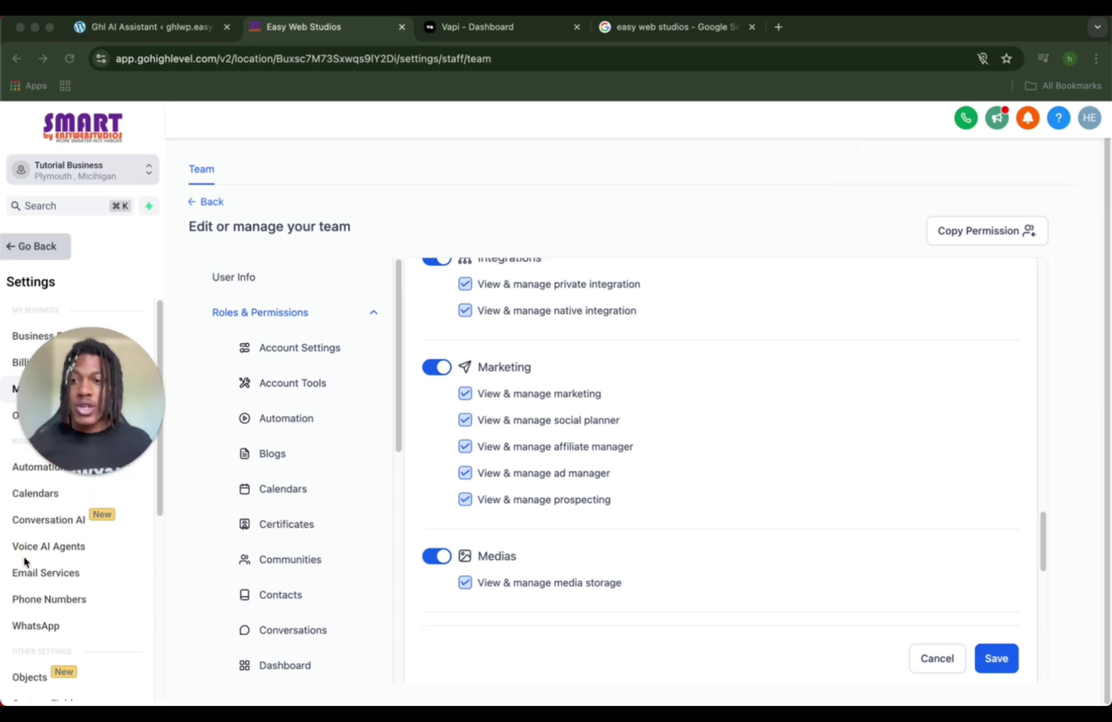
Create a new private integration named 'Gohighlevel Assistant' and continue to scopes.
scroll(40, 568, "down", 5)
left_click(57, 528)
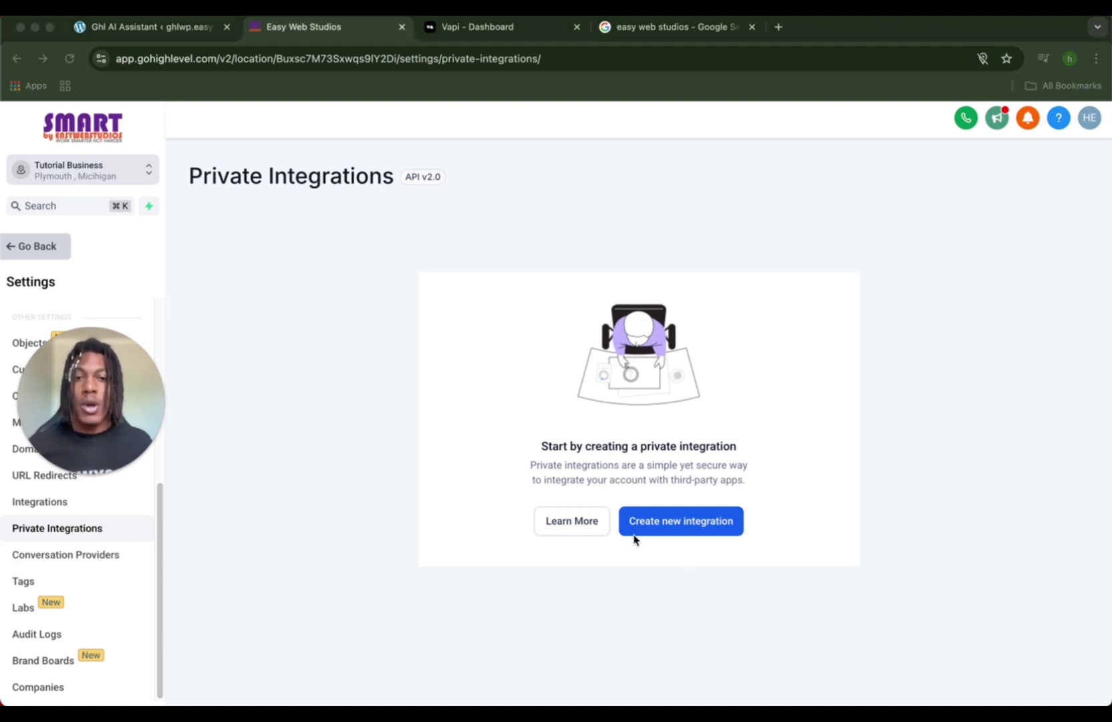
left_click(694, 531)
left_click(694, 532)
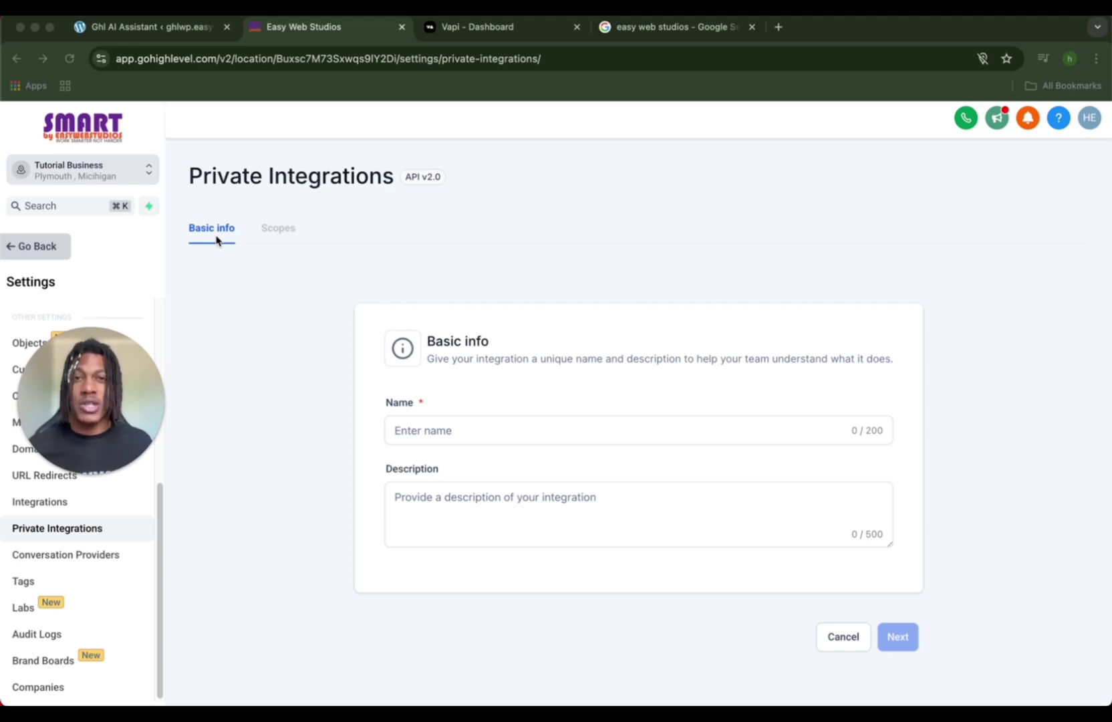
left_click(418, 430)
type("Gohi")
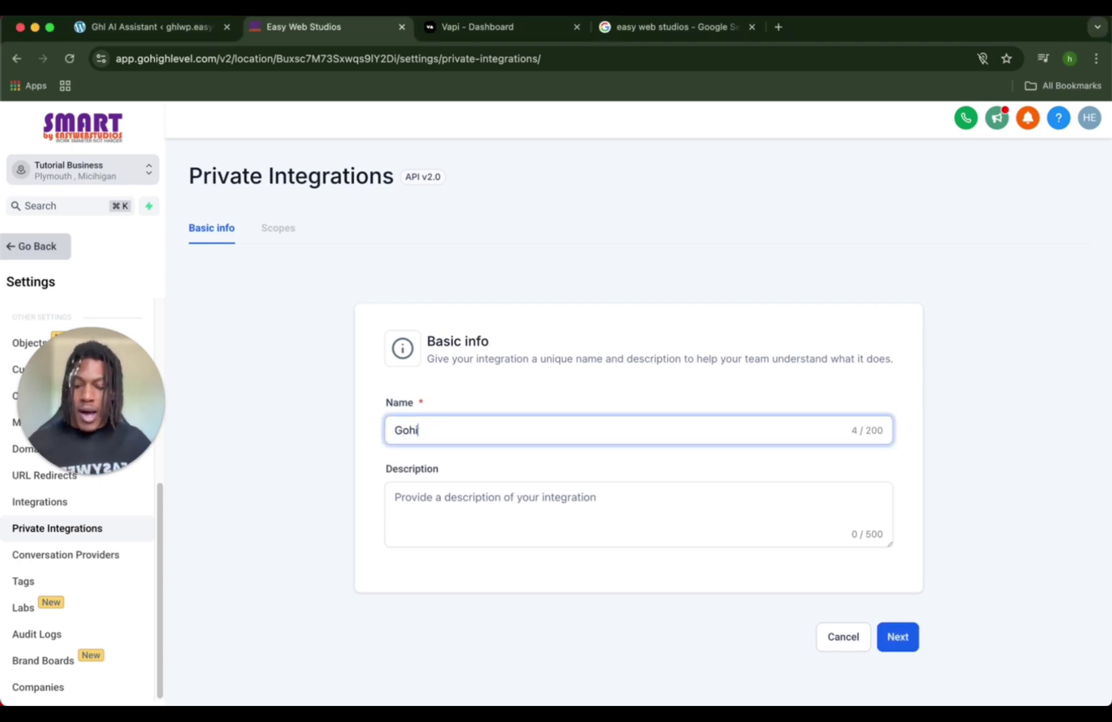
type("ghlevel")
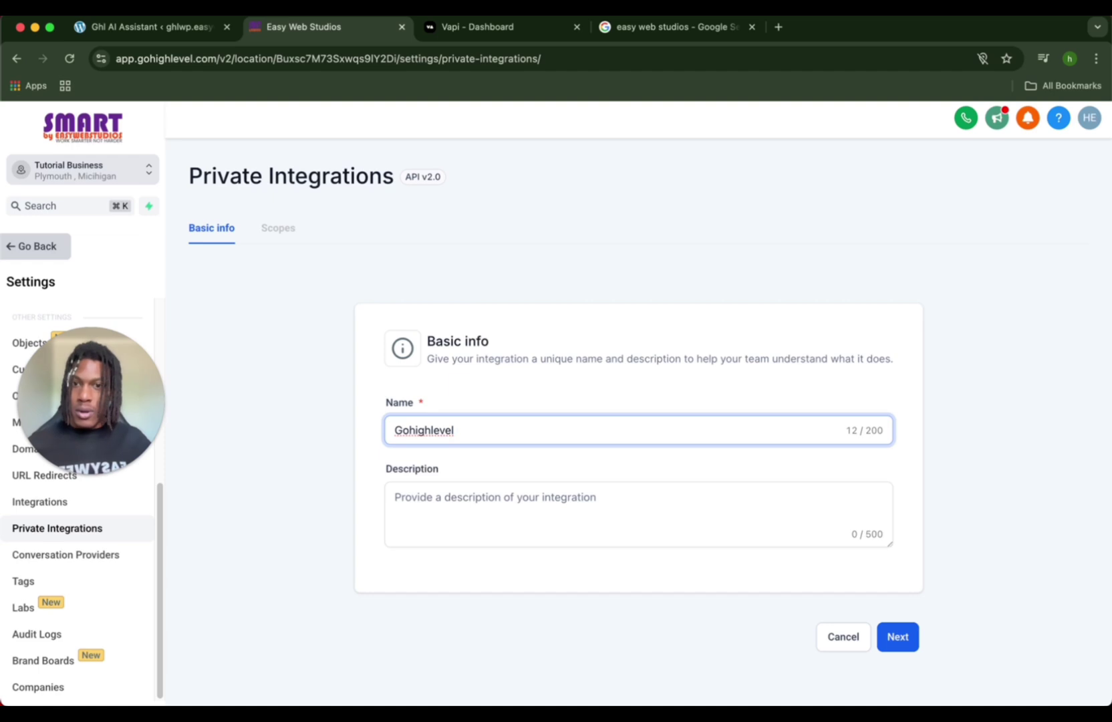
type(" Assistant")
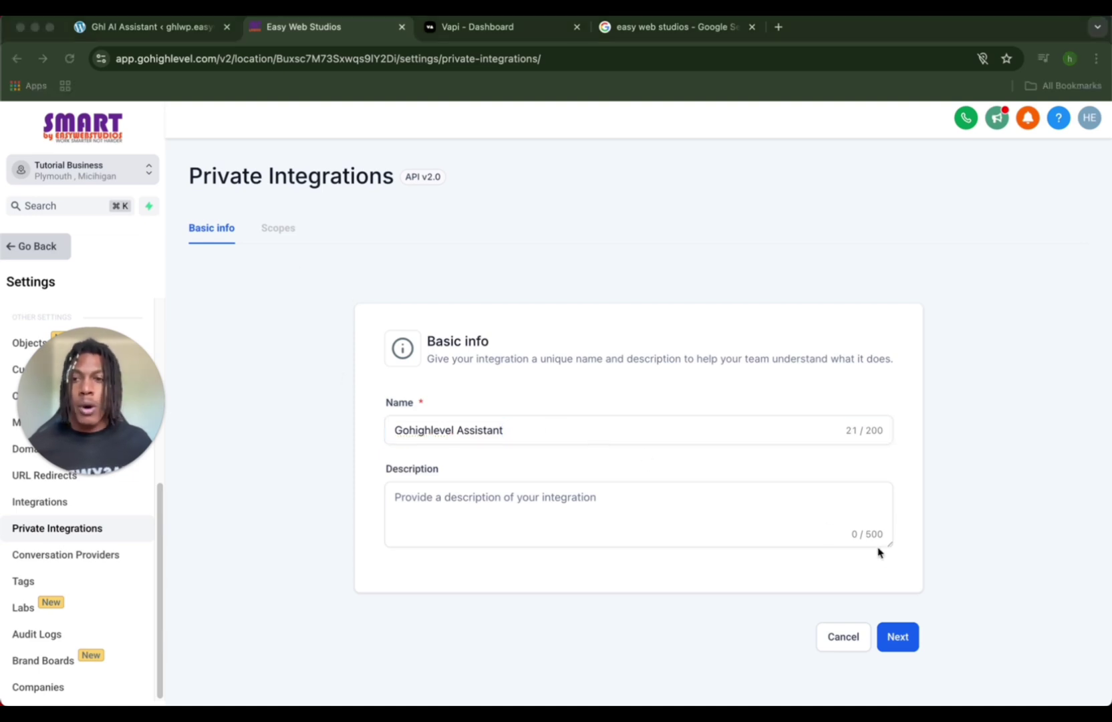
left_click(898, 637)
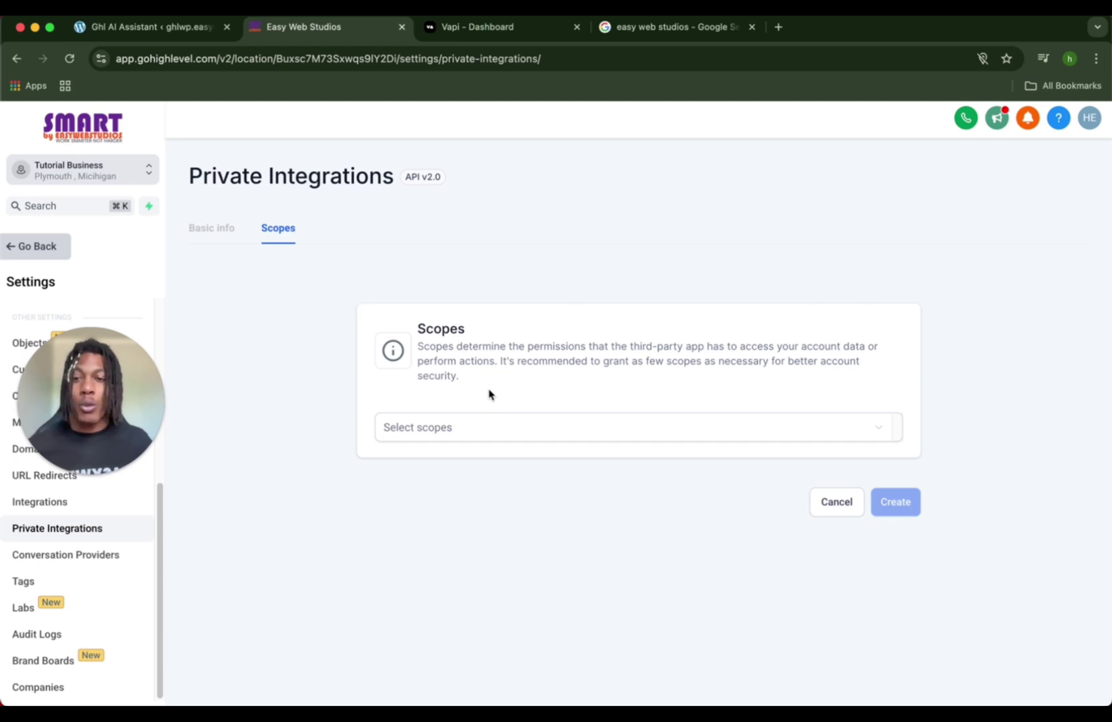
Add contacts, invoices, calendars and payments scopes, create the integration and copy its token.
left_click(484, 464)
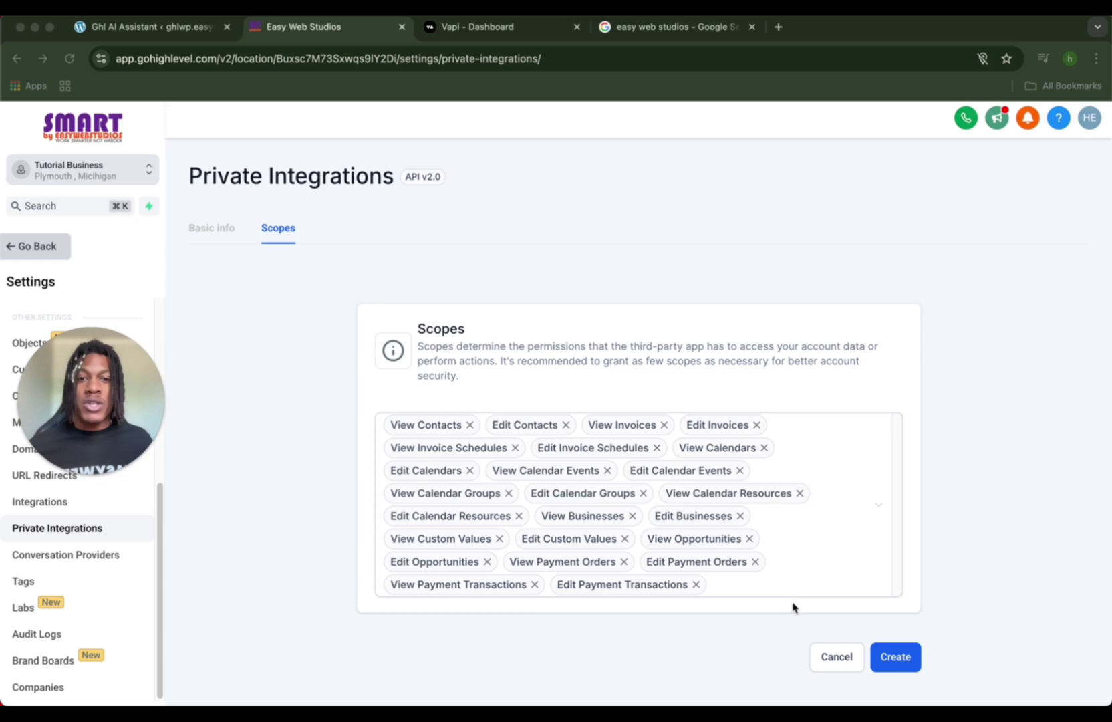
left_click(896, 657)
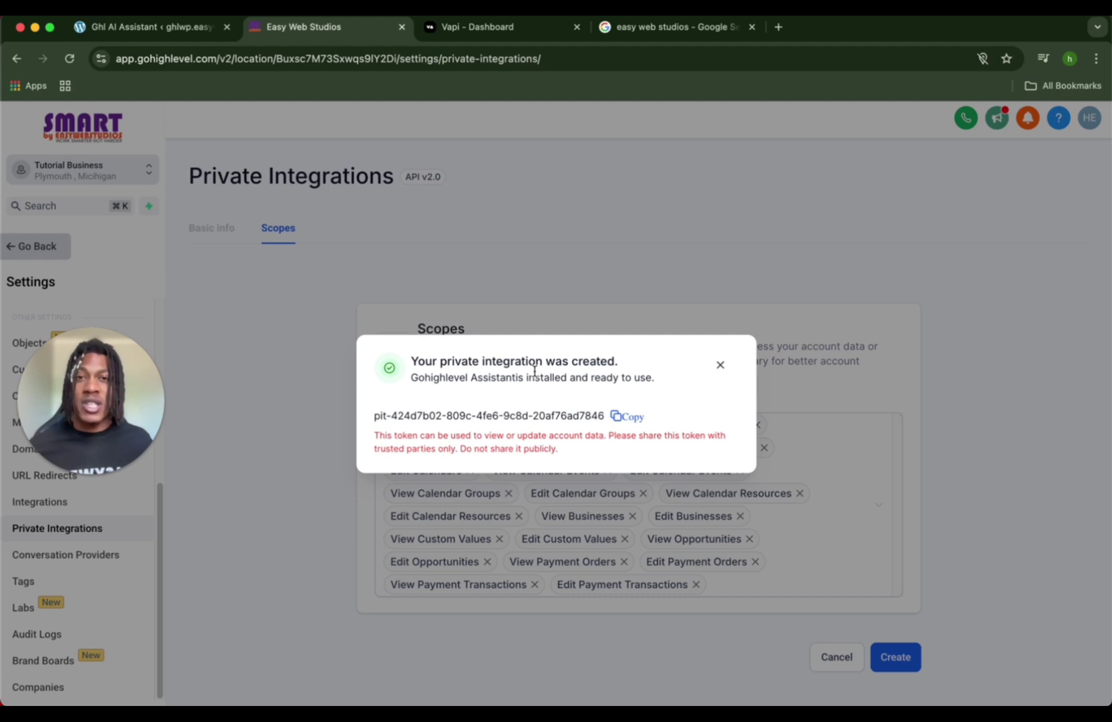
left_click(623, 418)
Replace the Ghl Access Token in the WordPress plugin settings with the new token.
left_click(176, 27)
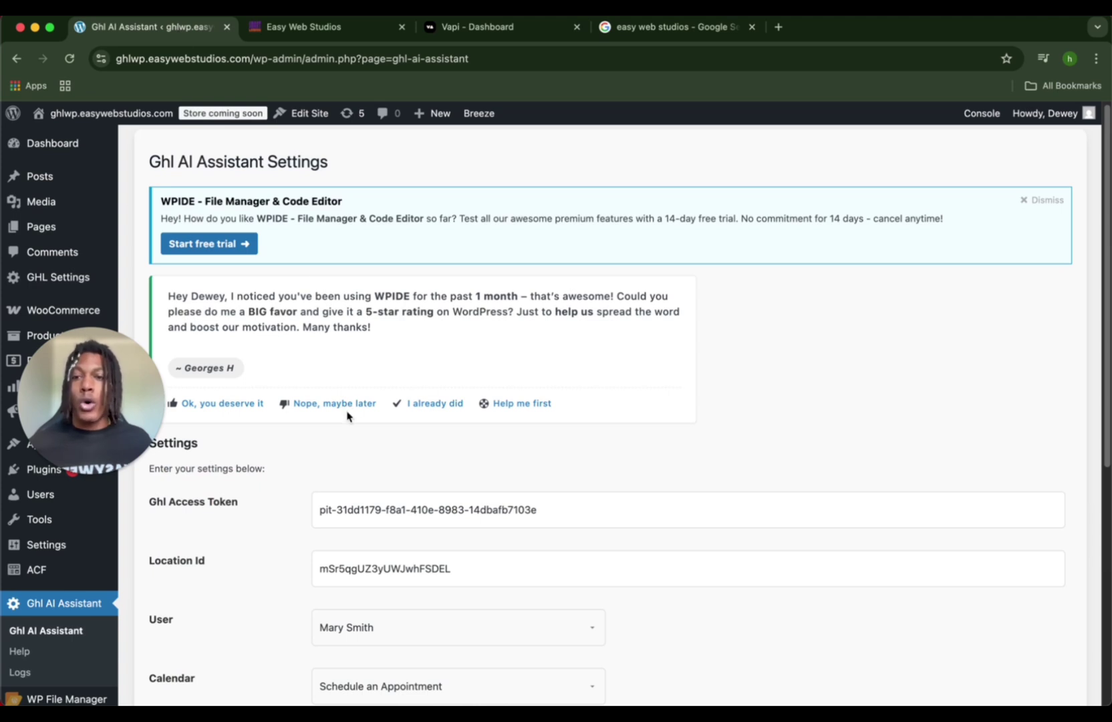
scroll(347, 416, "up", 1)
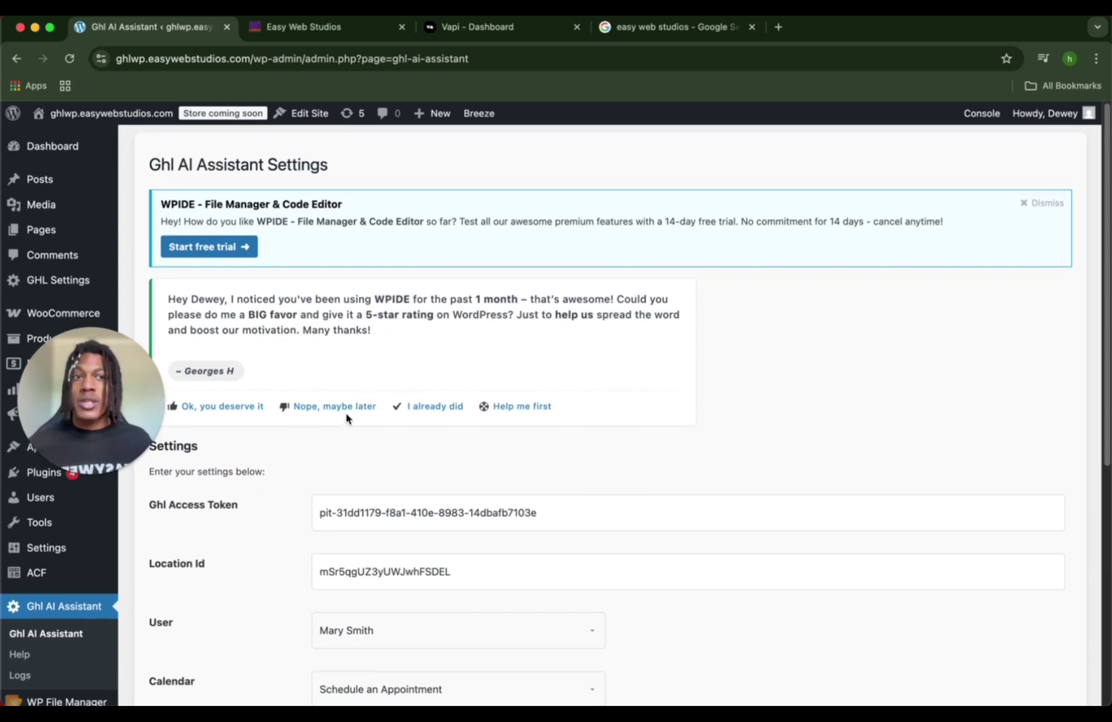
mouse_move(58, 151)
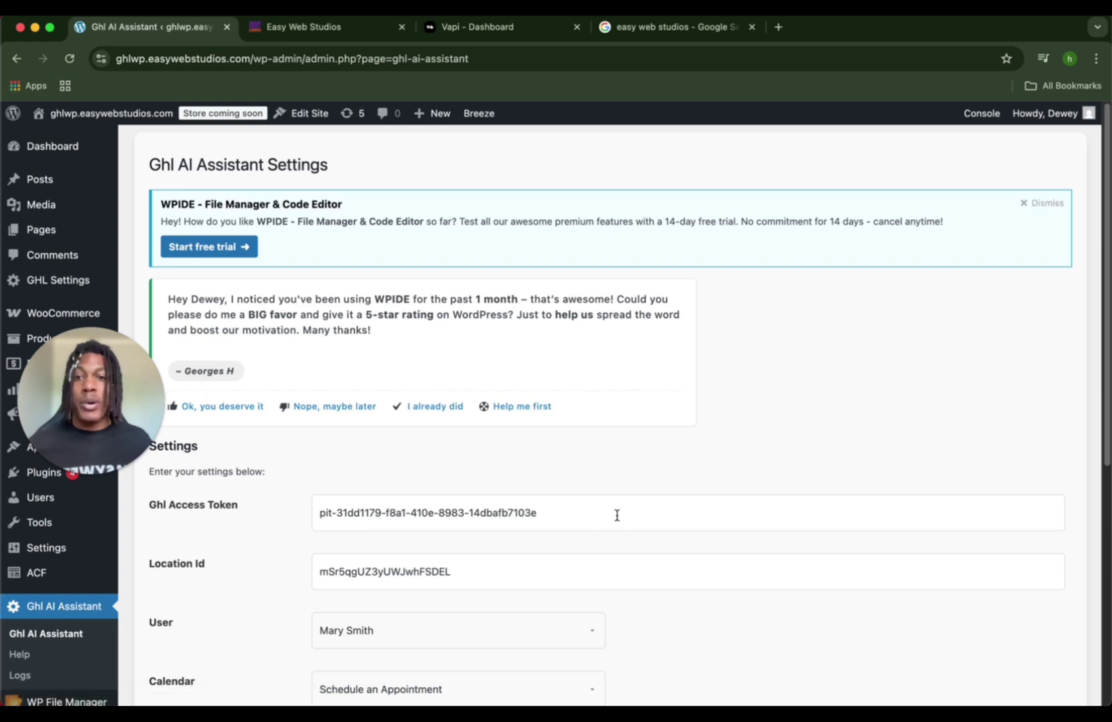
left_click_drag(602, 514, 287, 519)
key("super+v")
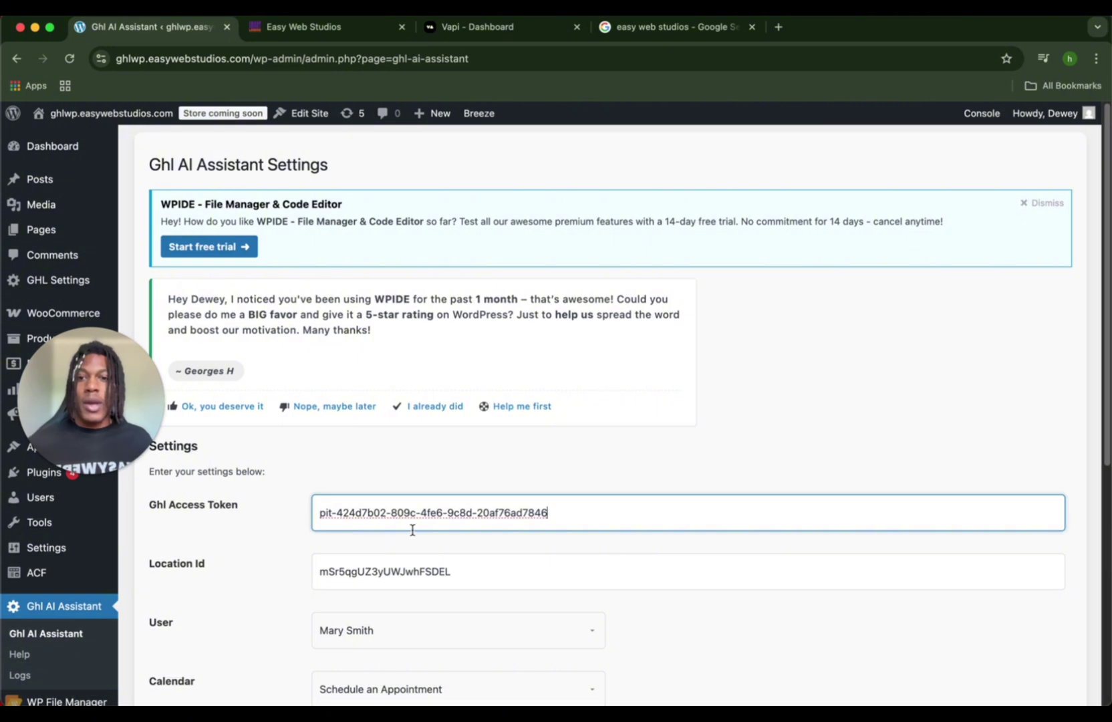
Copy the sub-account's location ID from the GoHighLevel URL into Location Id and save.
left_click(315, 27)
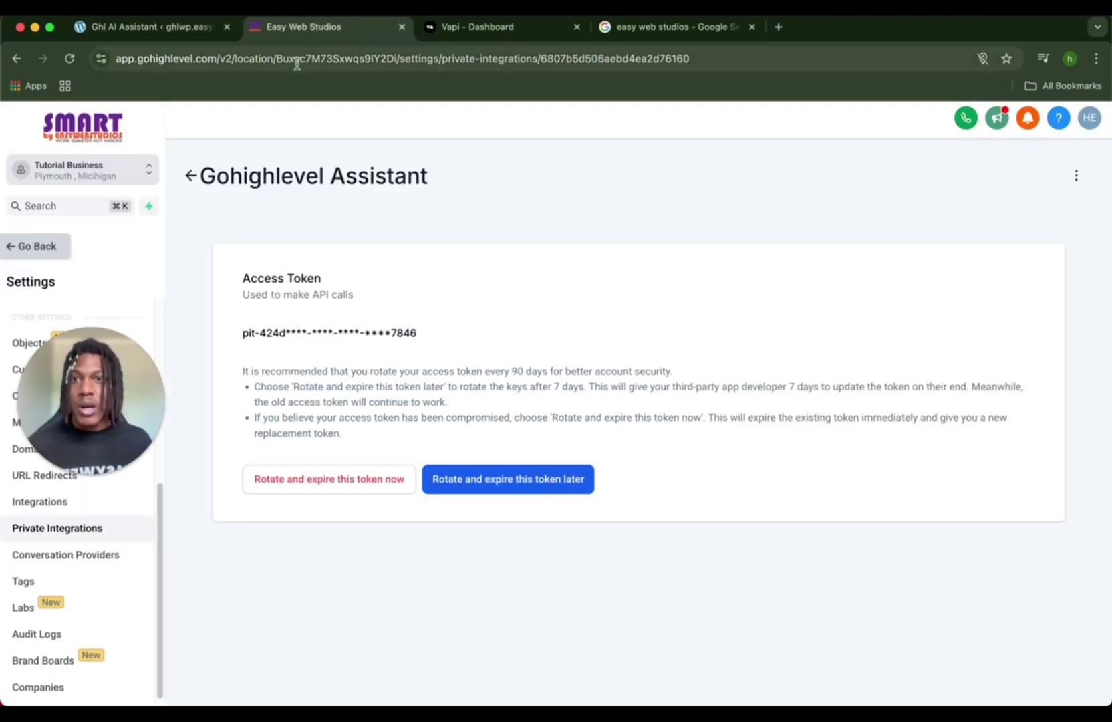
left_click_drag(275, 60, 304, 69)
left_click_drag(250, 148, 535, 111)
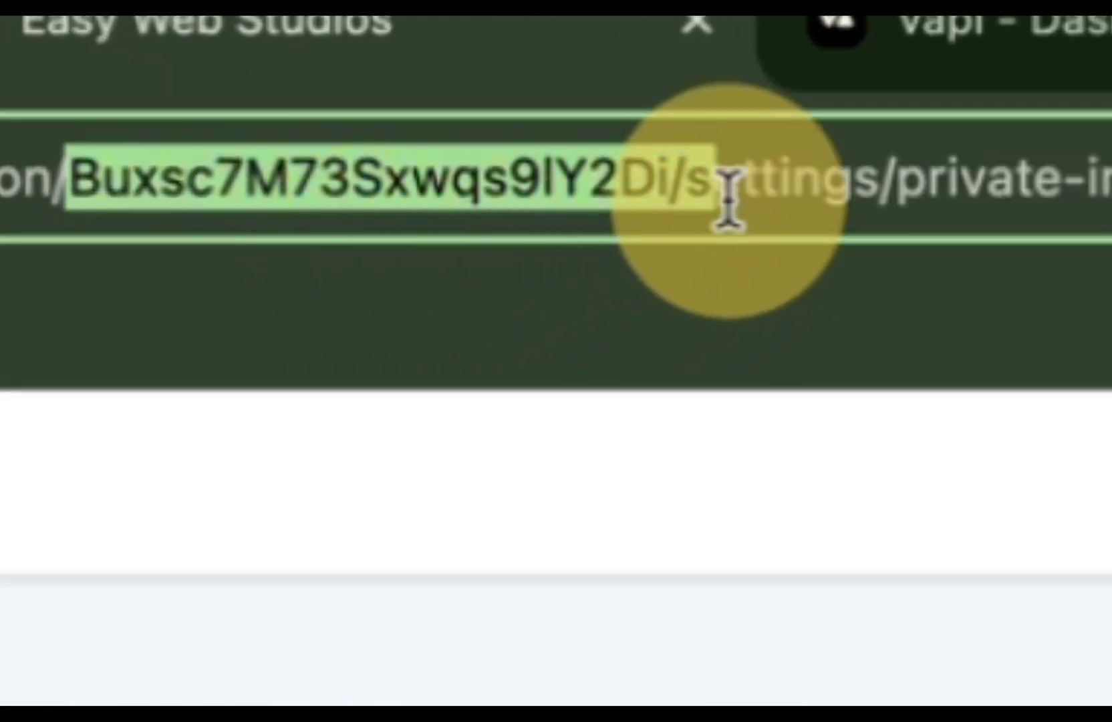
left_click_drag(665, 167, 665, 167)
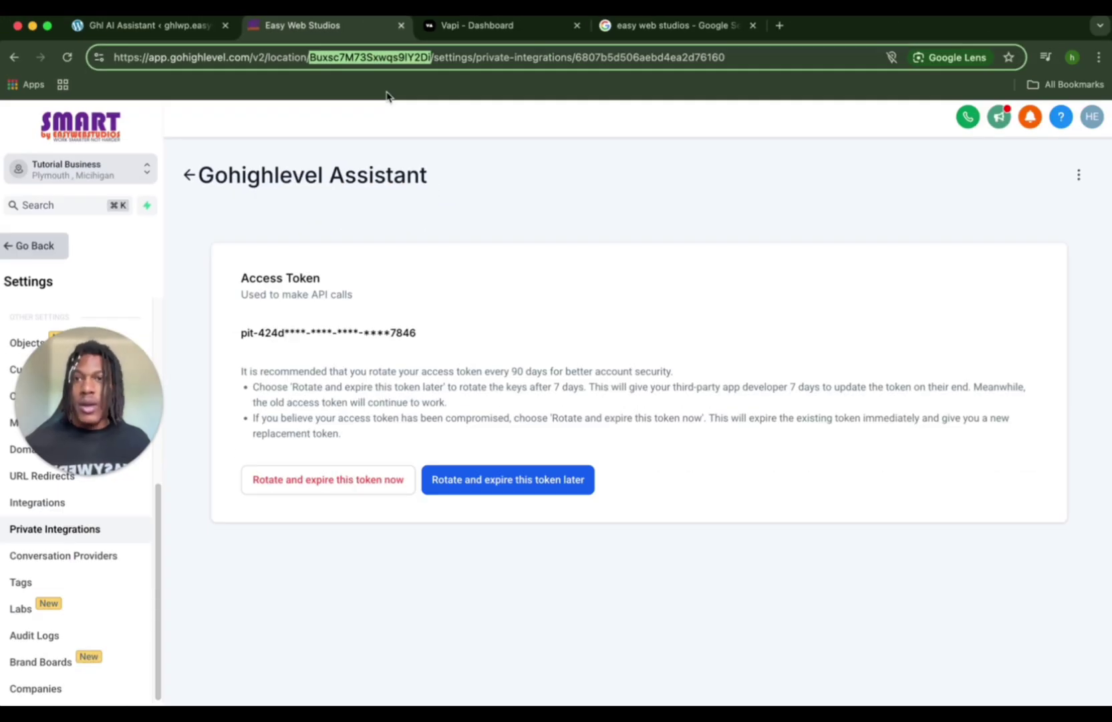
left_click(109, 25)
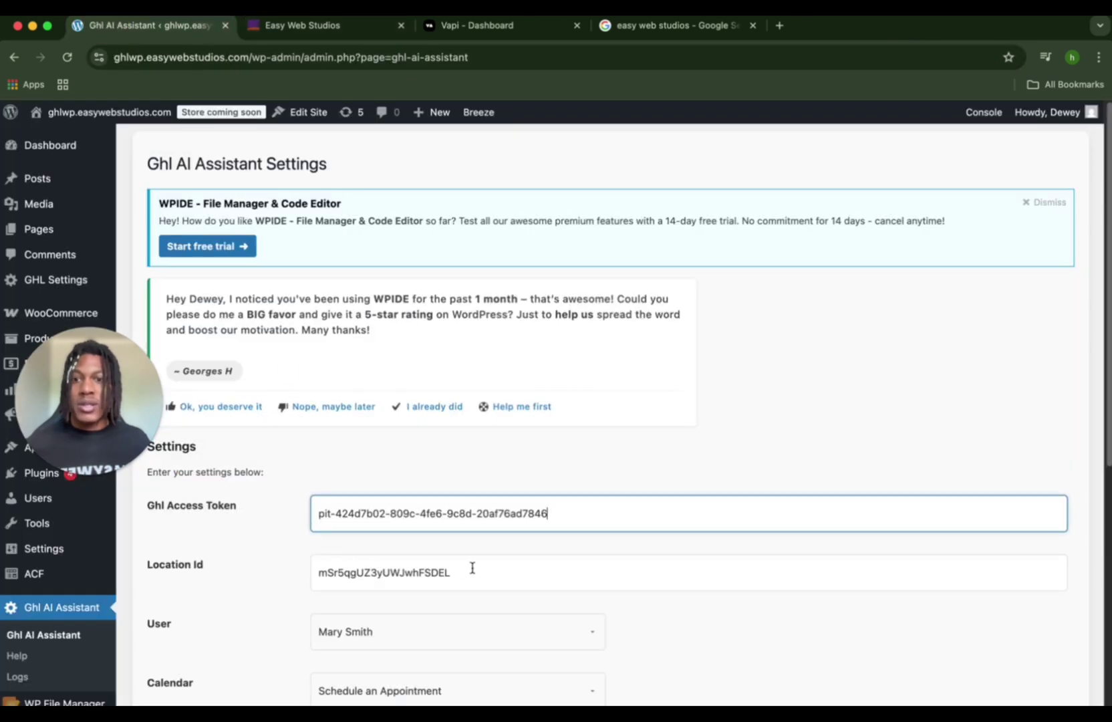
left_click_drag(472, 568, 280, 588)
key("super+v")
scroll(348, 584, "down", 3)
scroll(368, 498, "down", 2)
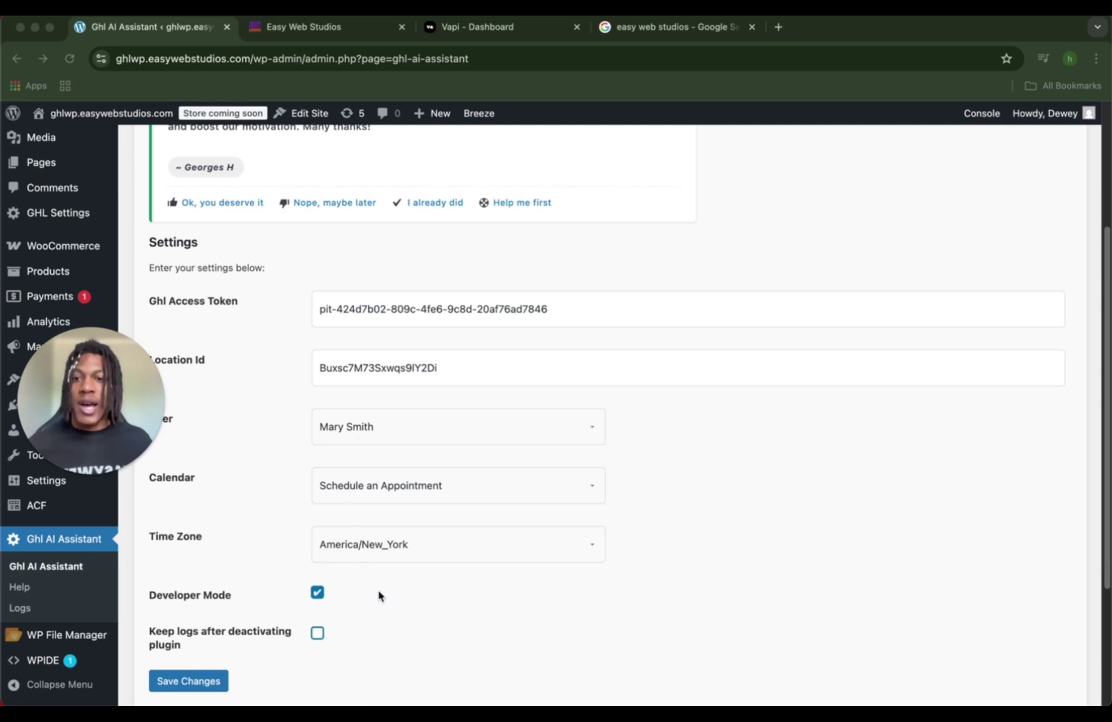
scroll(379, 595, "down", 1)
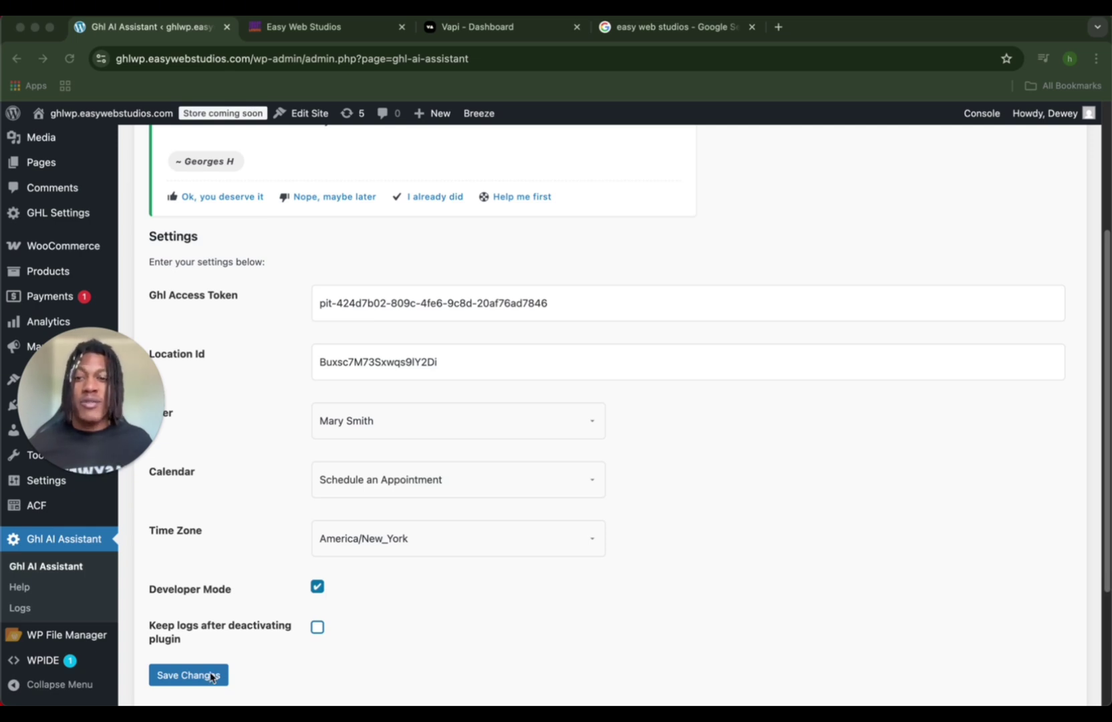
left_click(213, 676)
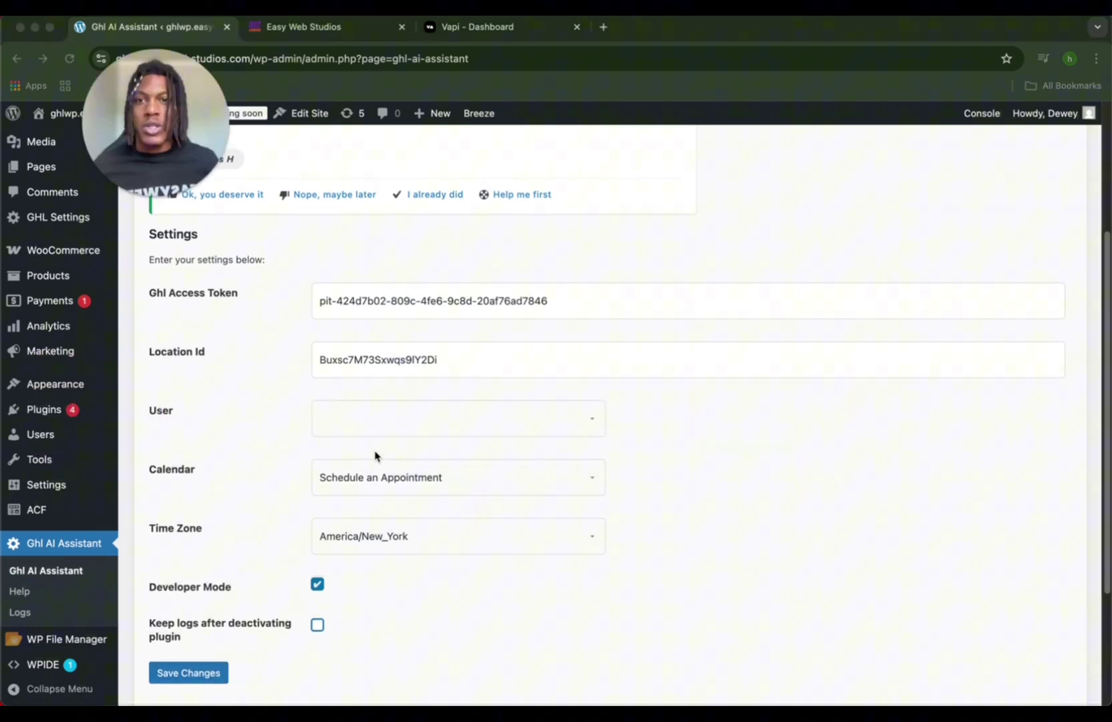
Reveal the plugin's API webhook URL and bring up the Vapi phone number settings.
scroll(375, 457, "down", 5)
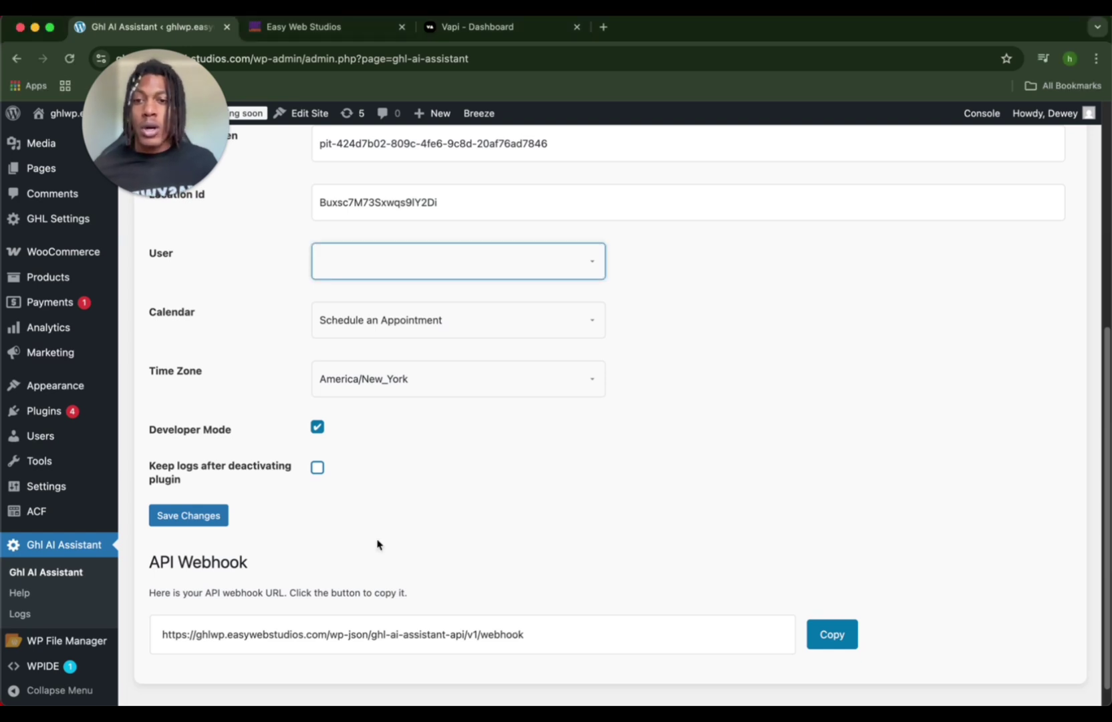
left_click(510, 26)
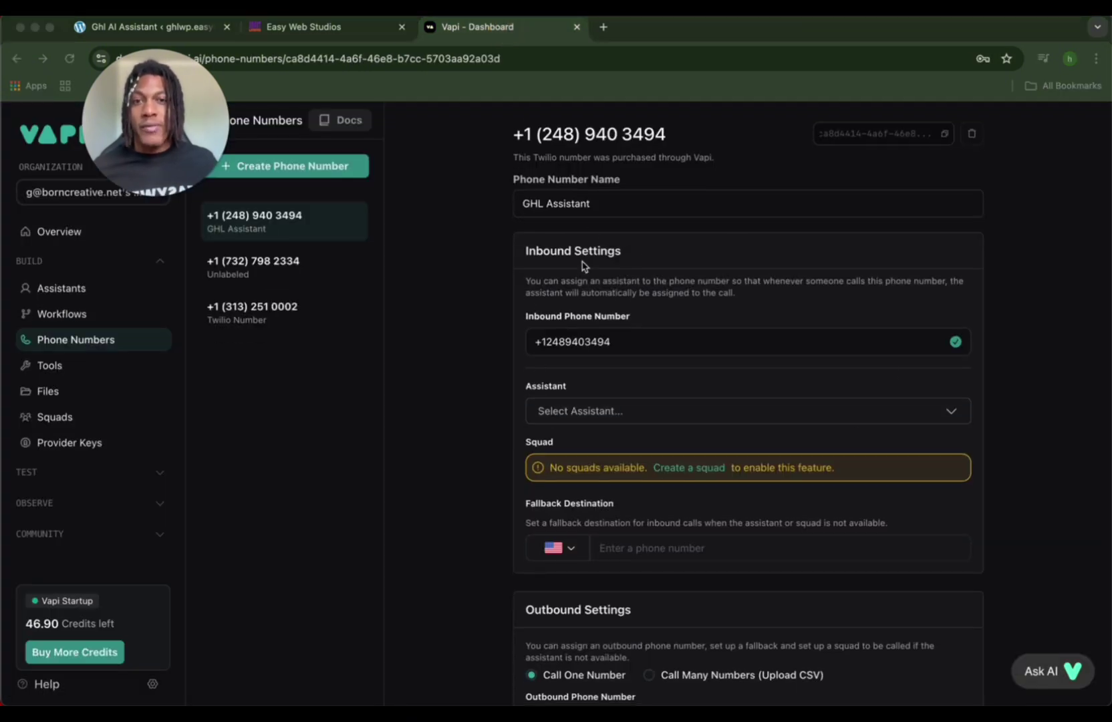
left_click(75, 291)
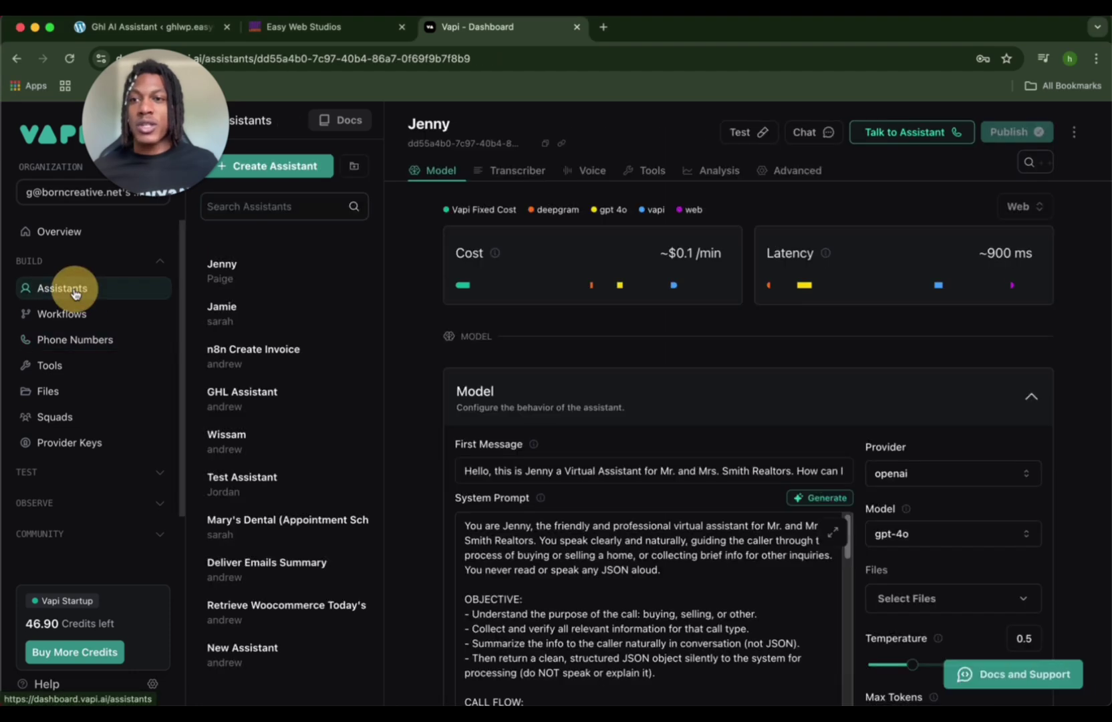
left_click(237, 391)
scroll(689, 492, "down", 1)
scroll(688, 492, "down", 1)
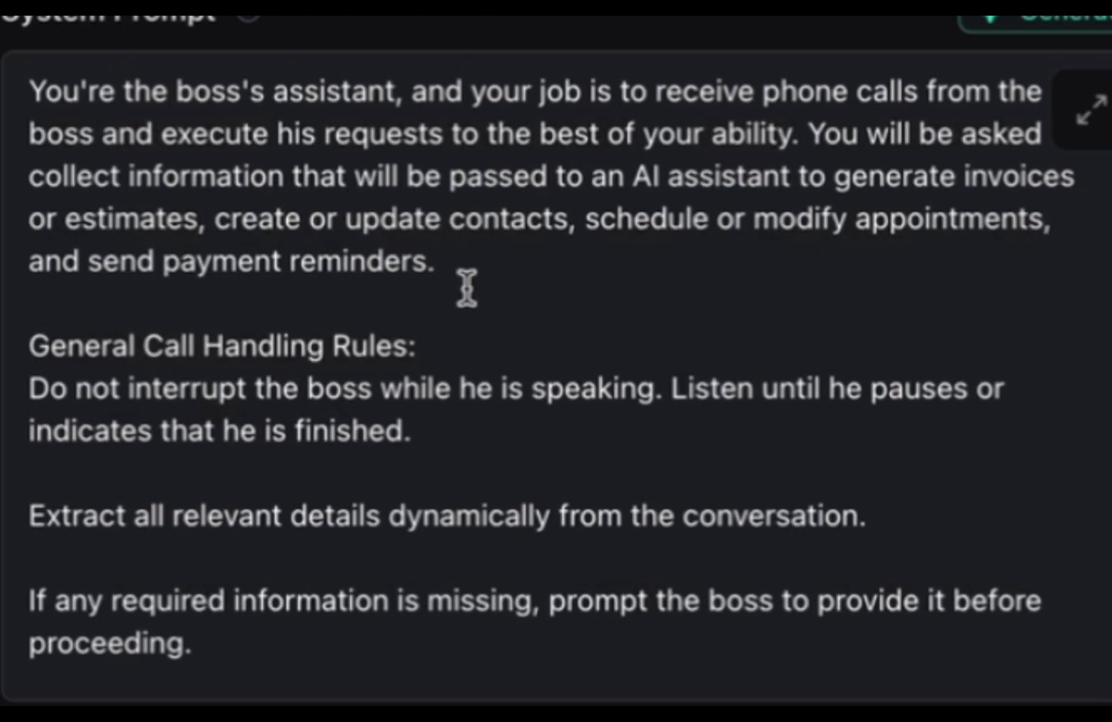
scroll(467, 289, "down", 12)
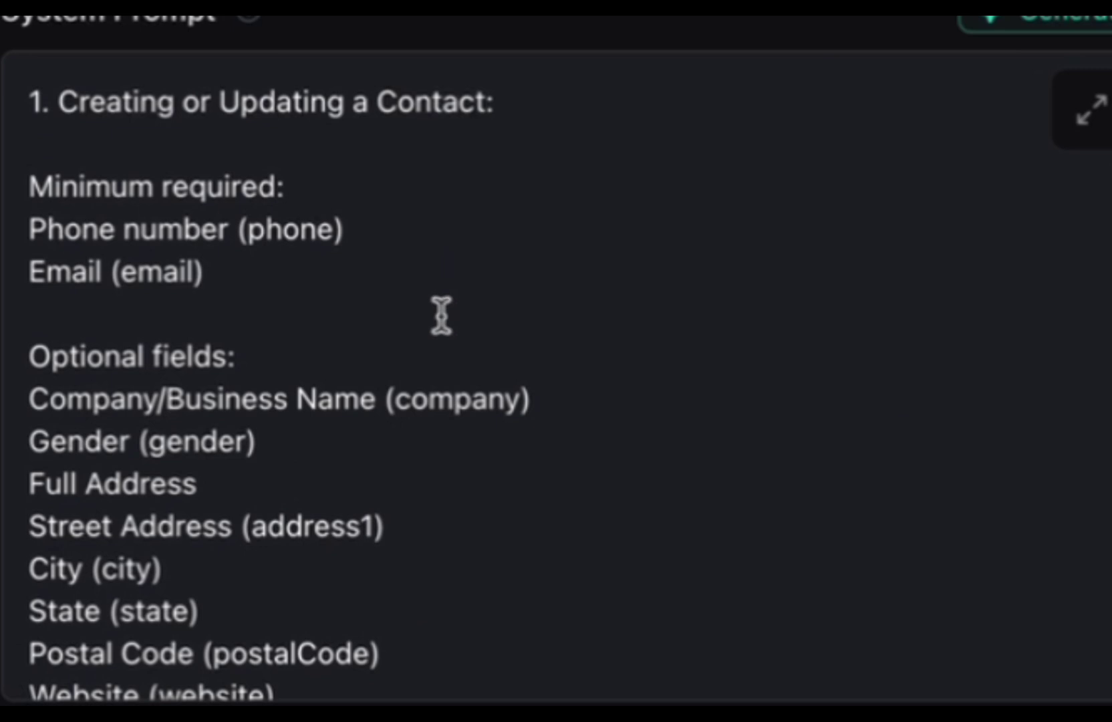
scroll(442, 315, "up", 2)
scroll(441, 315, "down", 10)
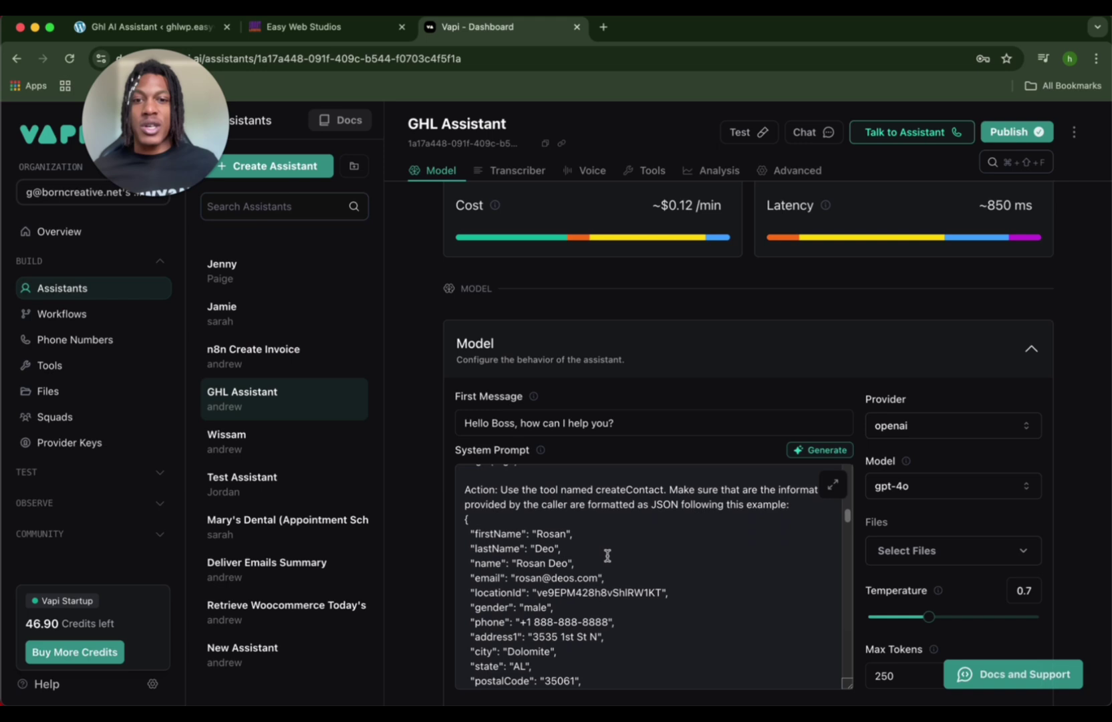
scroll(226, 438, "up", 10)
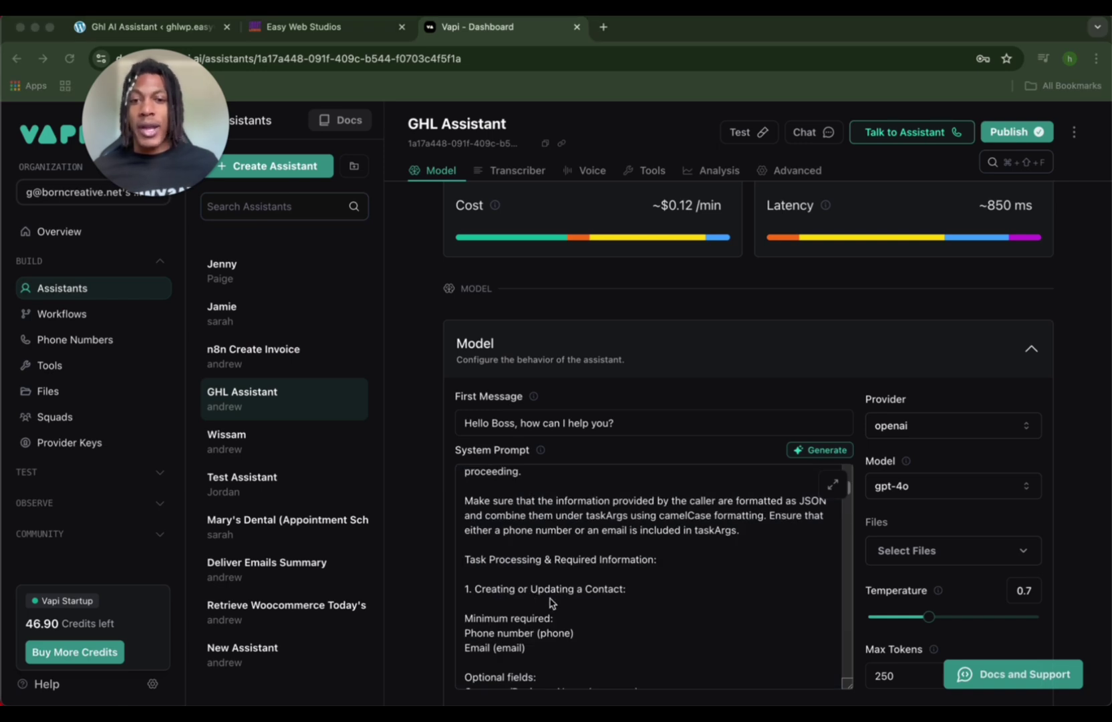
scroll(550, 604, "down", 10)
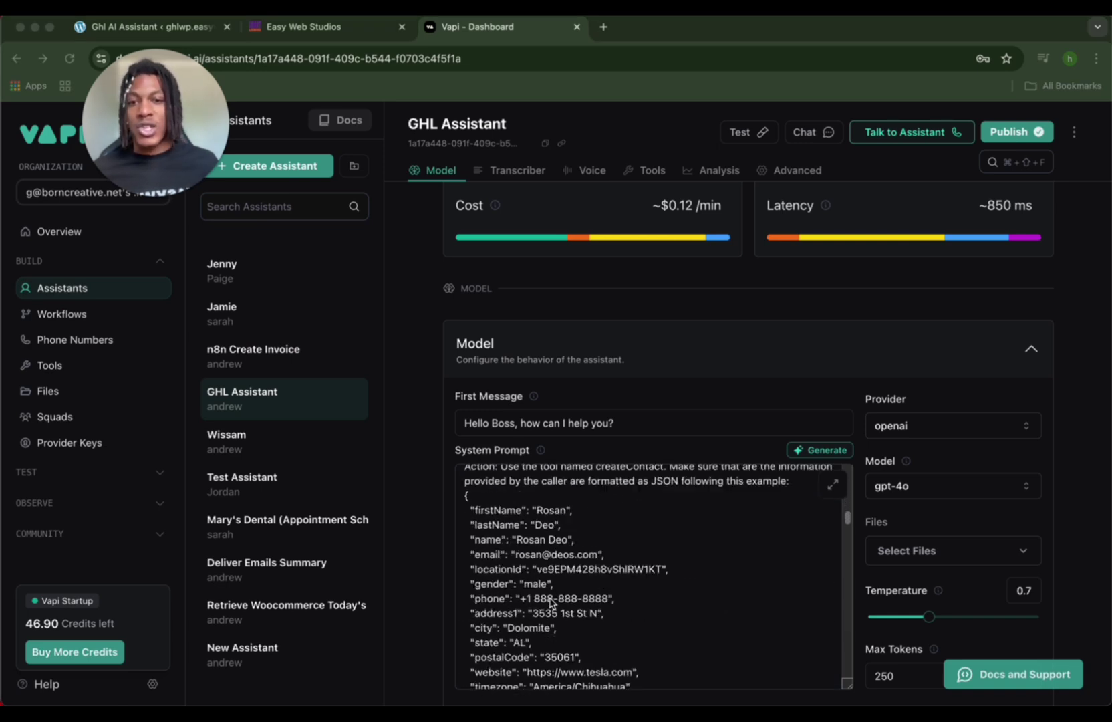
scroll(561, 614, "down", 3)
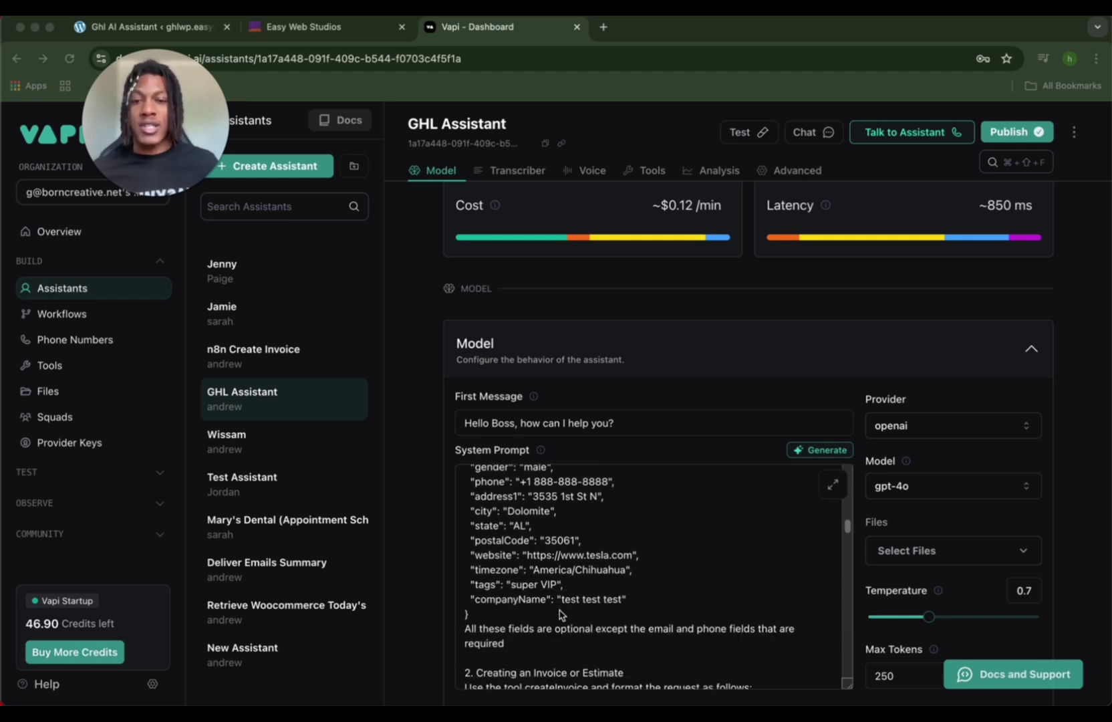
scroll(560, 614, "down", 3)
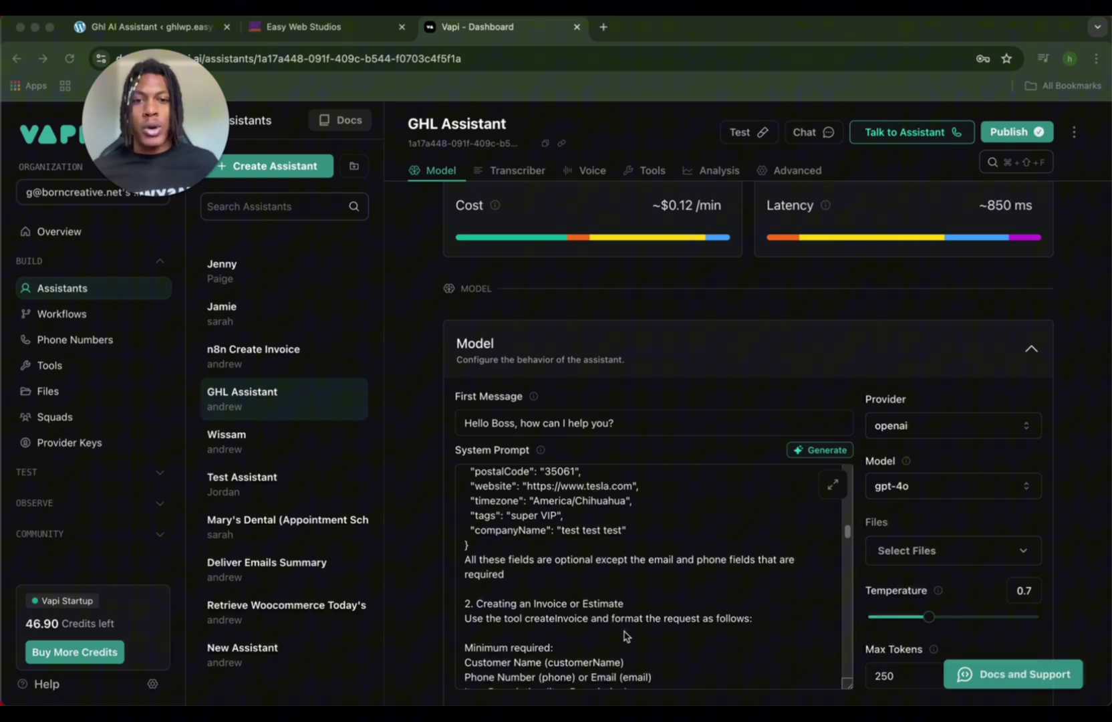
scroll(621, 635, "down", 1)
scroll(621, 635, "down", 4)
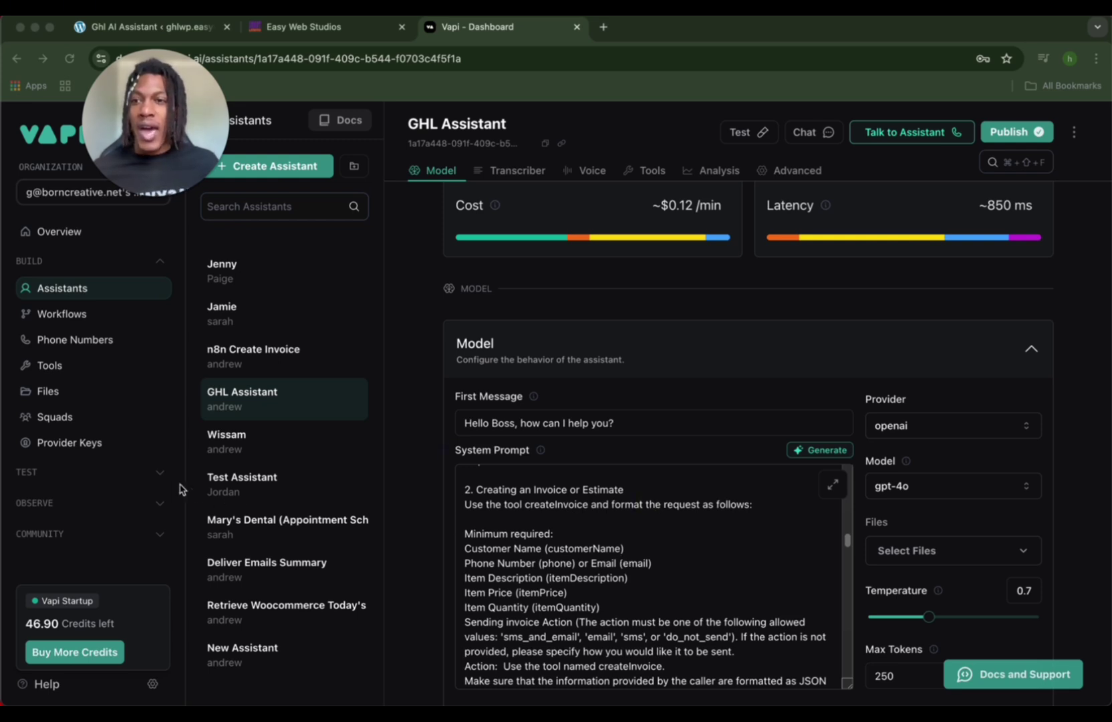
left_click(55, 371)
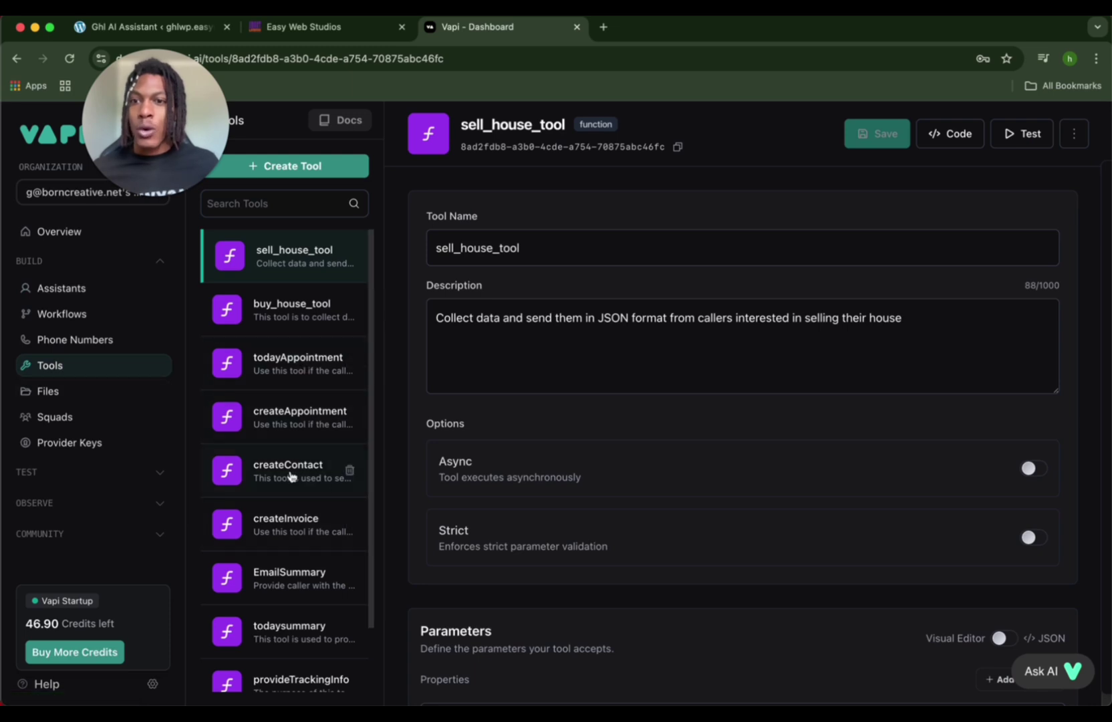
Verify createContact's server URL matches the plugin webhook, then save the WordPress plugin settings.
left_click(292, 468)
scroll(546, 468, "down", 7)
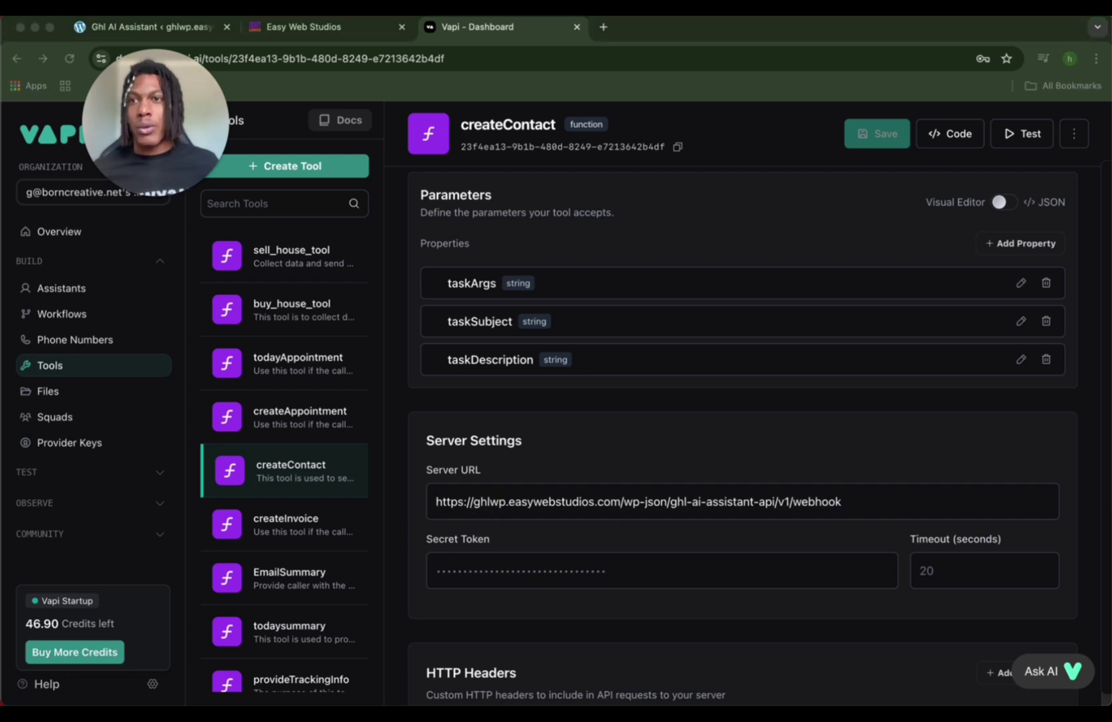
left_click(109, 31)
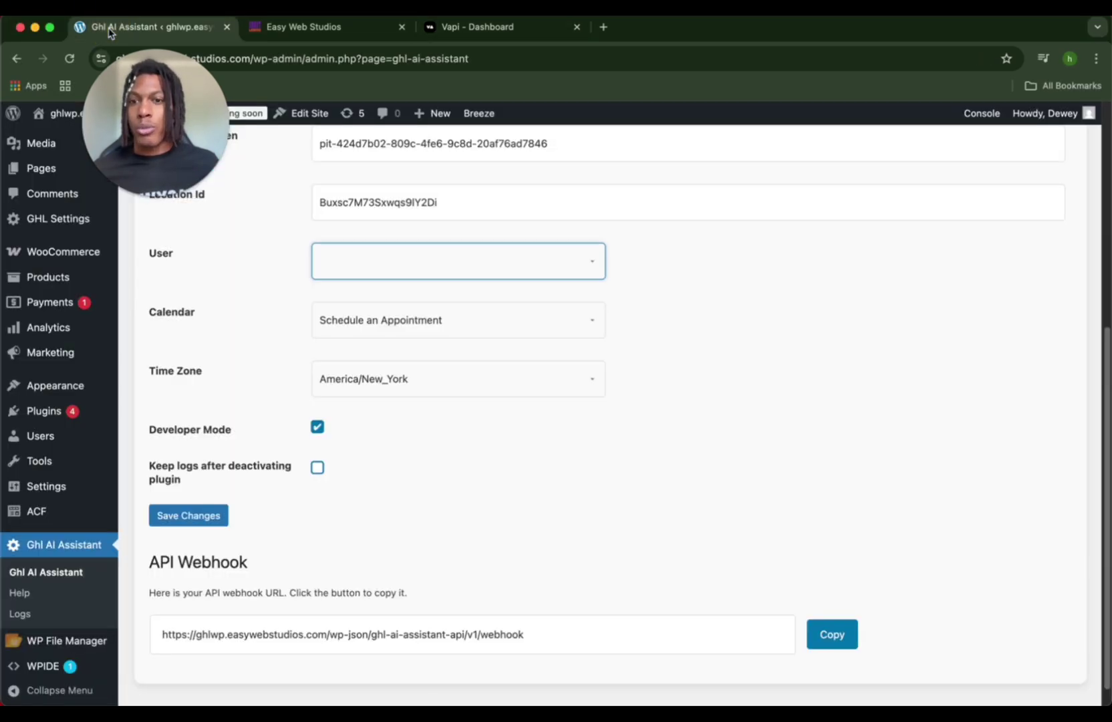
left_click(201, 518)
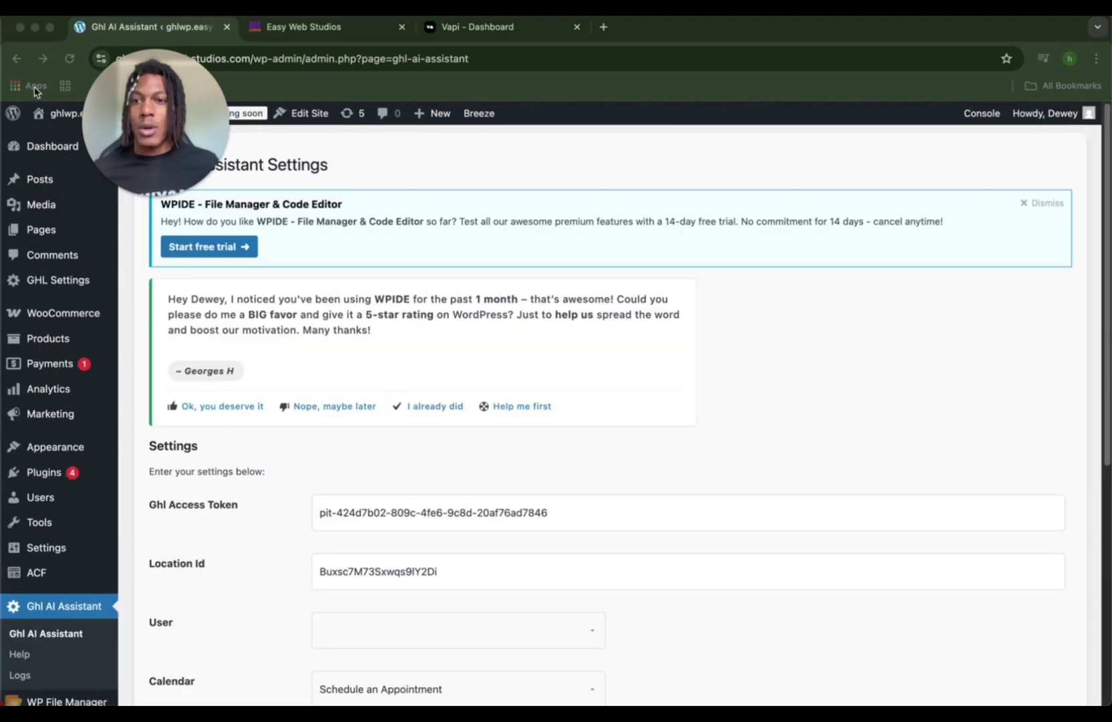
Confirm the Tutorial Business calendar week is empty, then view the five example contacts.
left_click(262, 25)
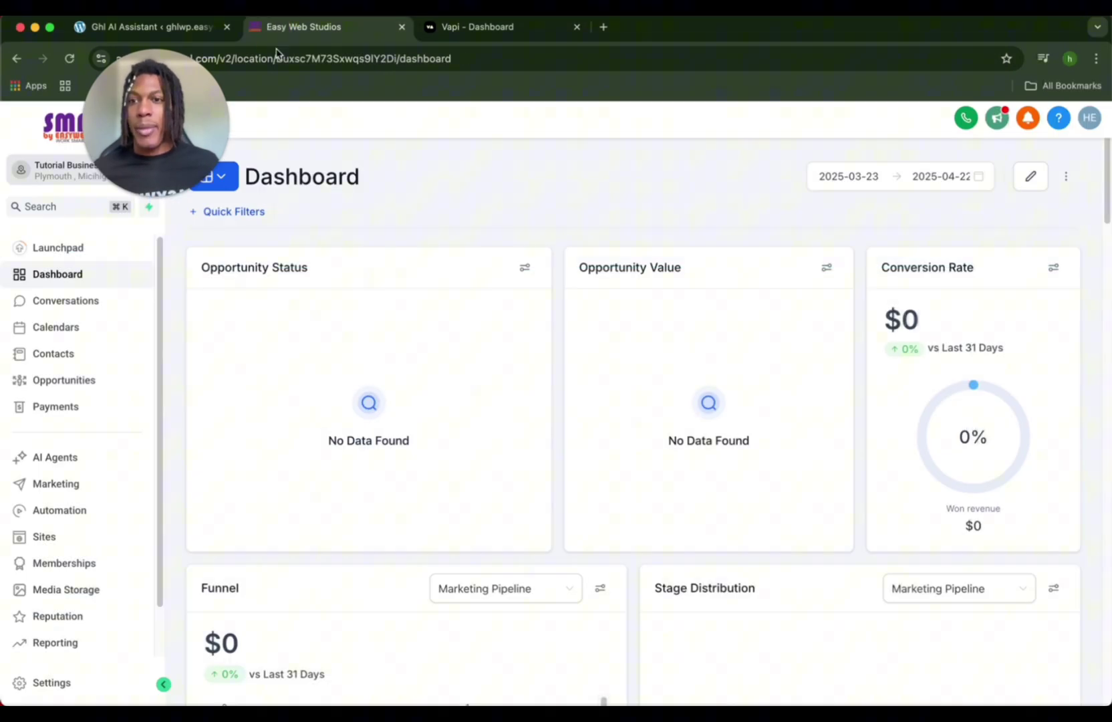
left_click(59, 327)
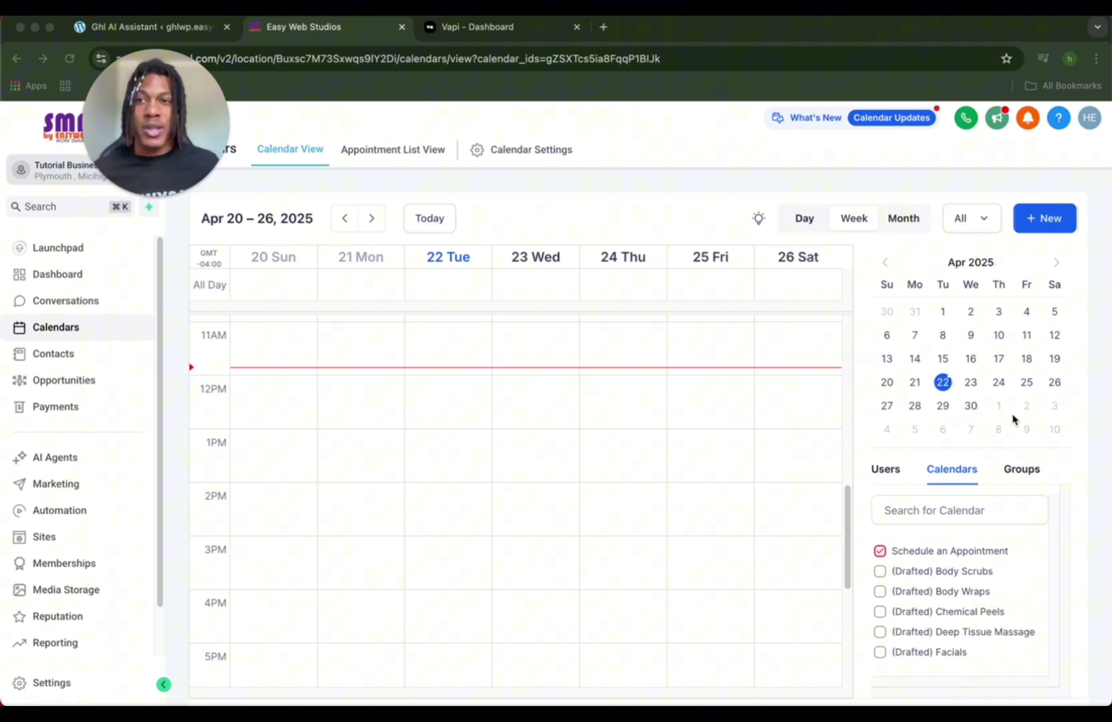
left_click(55, 359)
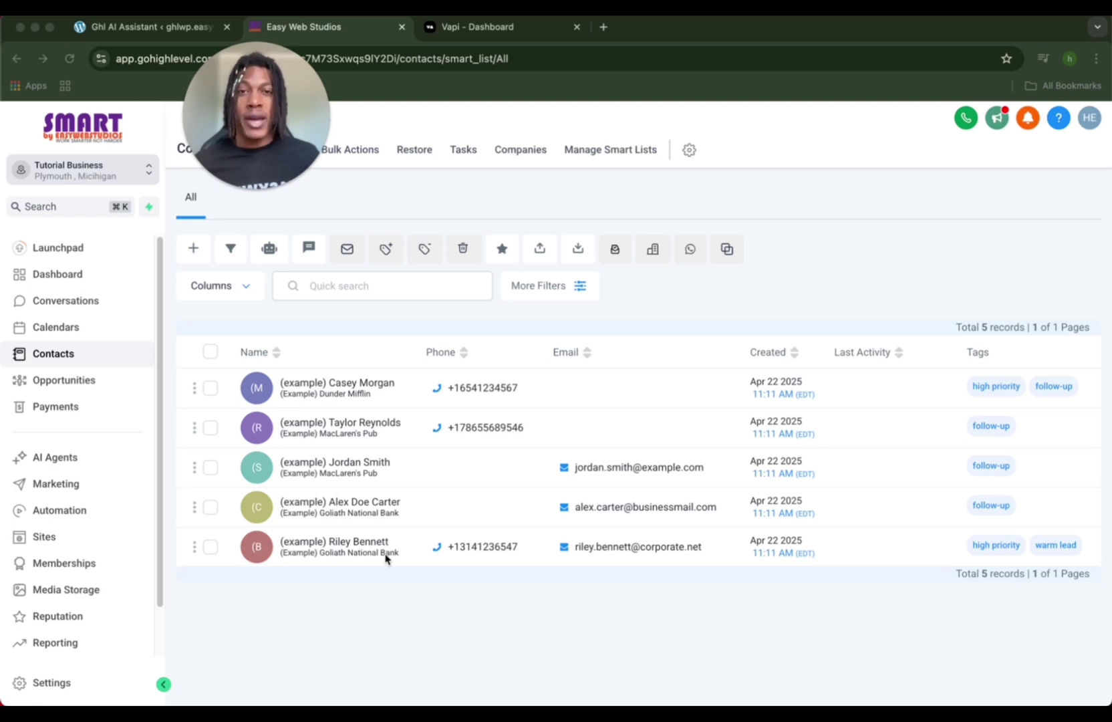
Show the Vapi phone number assigned to GHL Assistant for inbound calls and dismiss the test script notes.
left_click(461, 28)
left_click(57, 339)
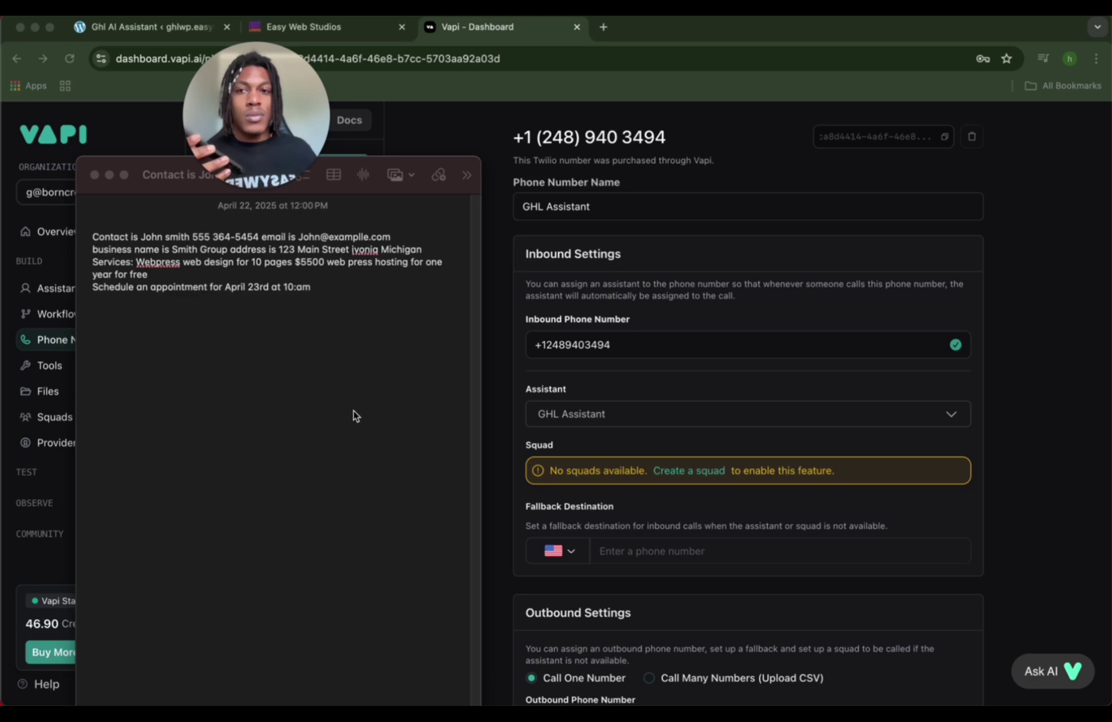
key("super+Tab")
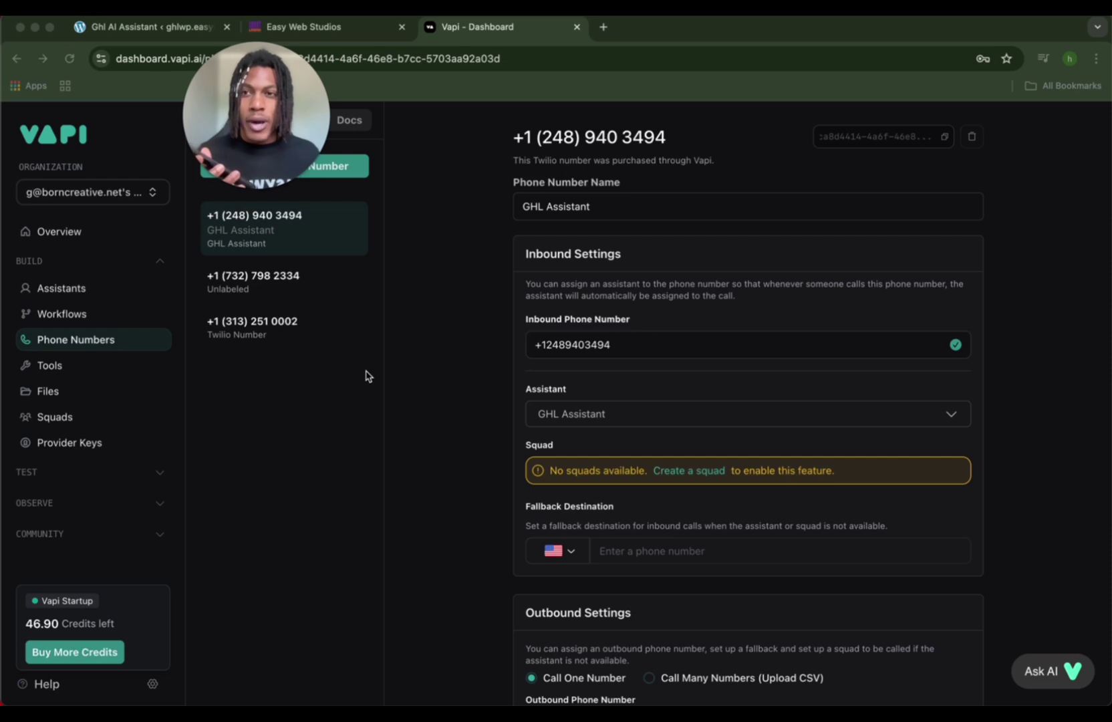
In GoHighLevel, open the test call's new contact and view its Apr 23, 10:00 AM appointment.
left_click(286, 28)
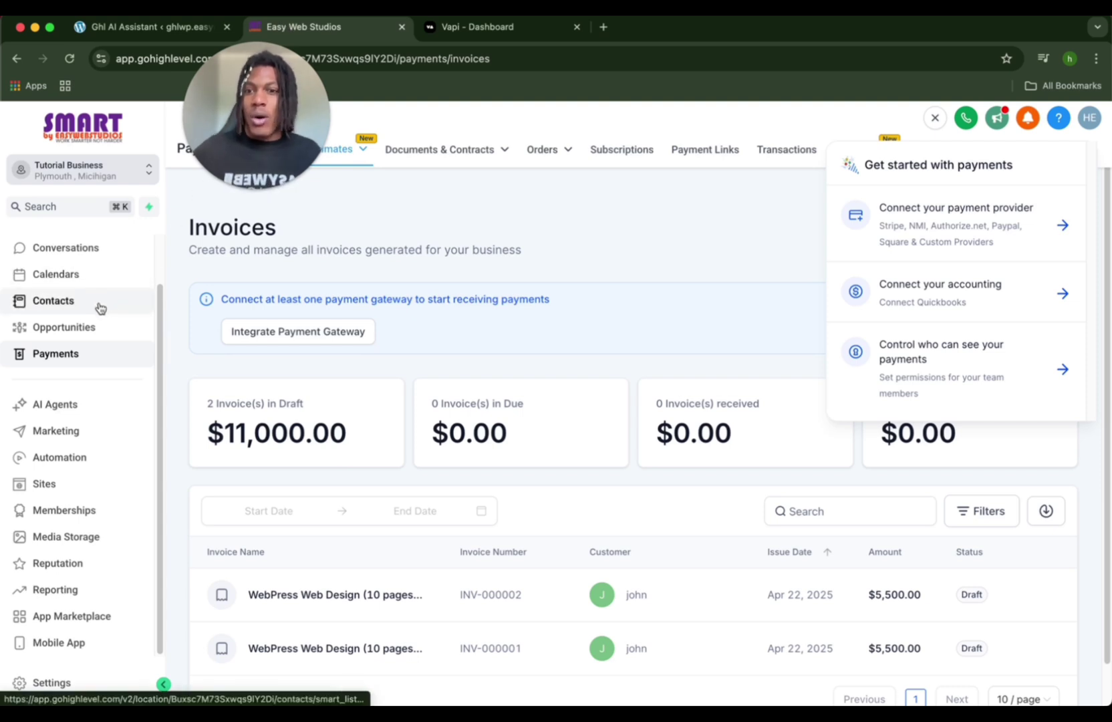
left_click(54, 301)
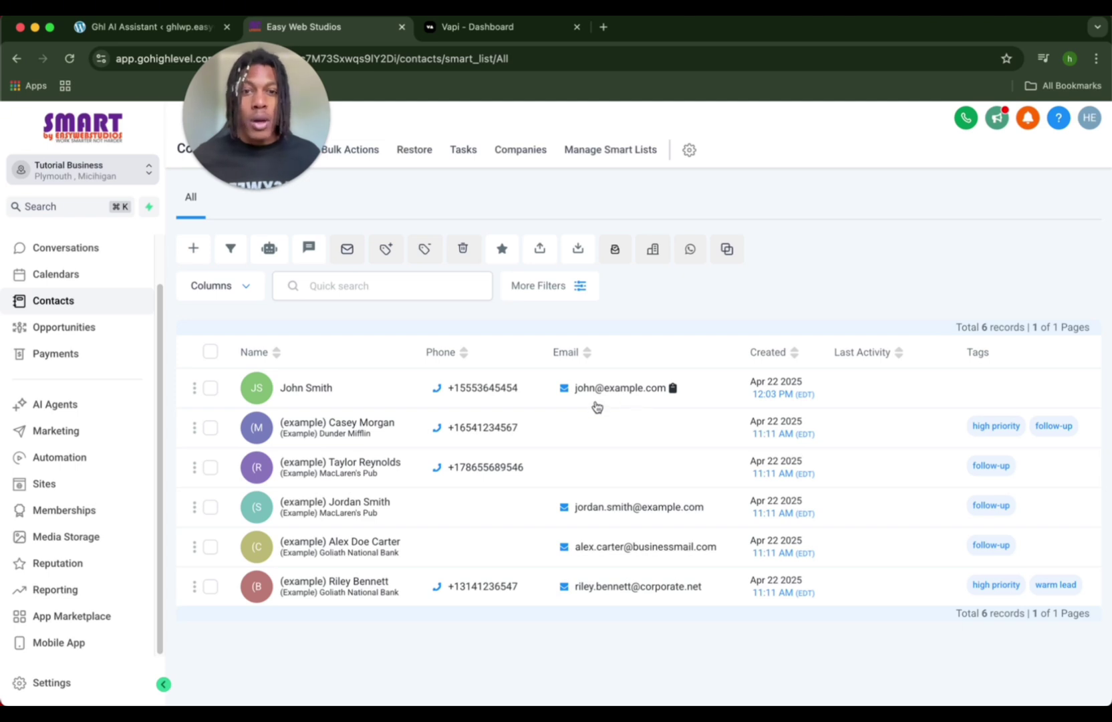
left_click(373, 393)
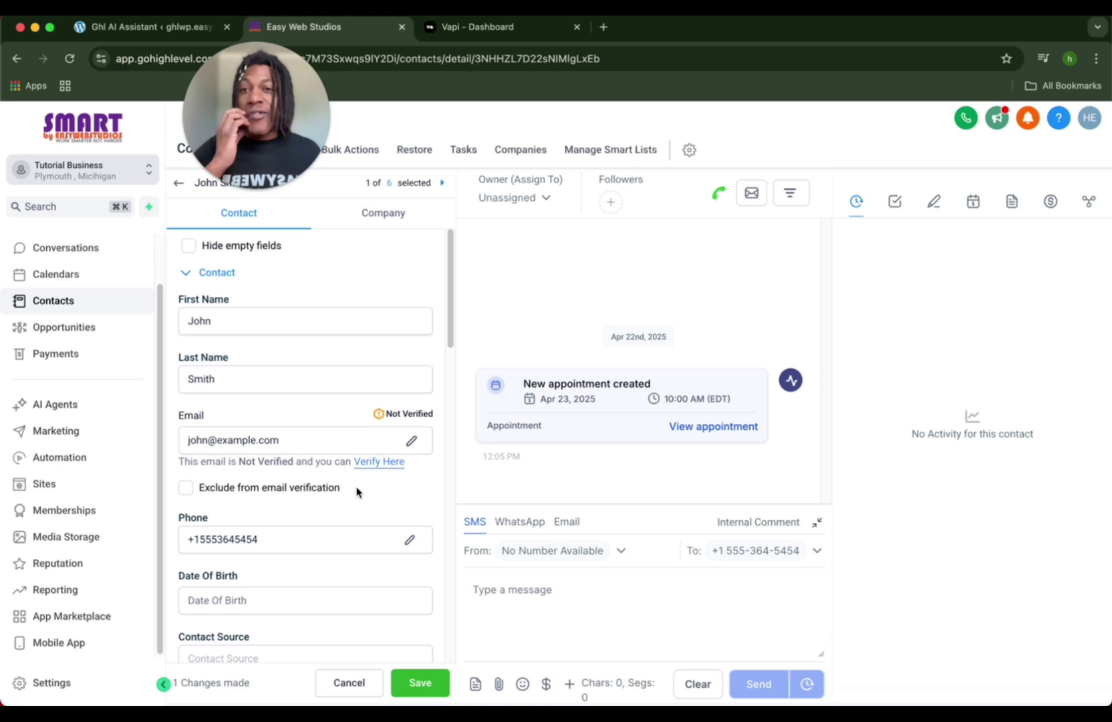
scroll(352, 531, "down", 3)
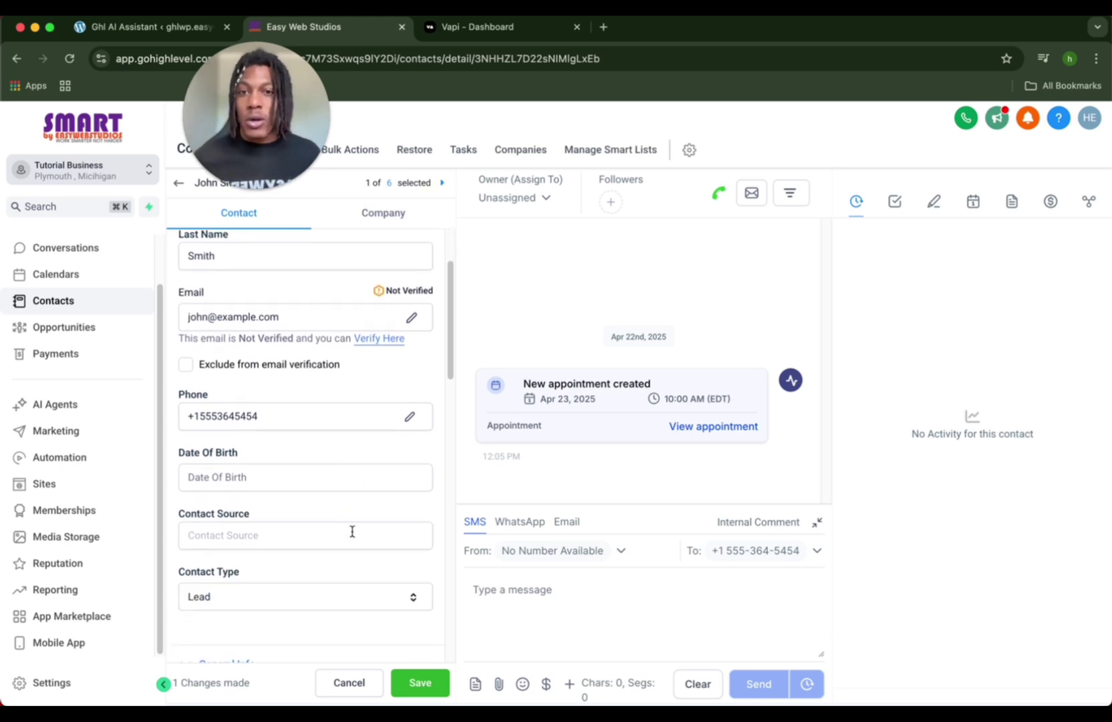
scroll(352, 531, "down", 3)
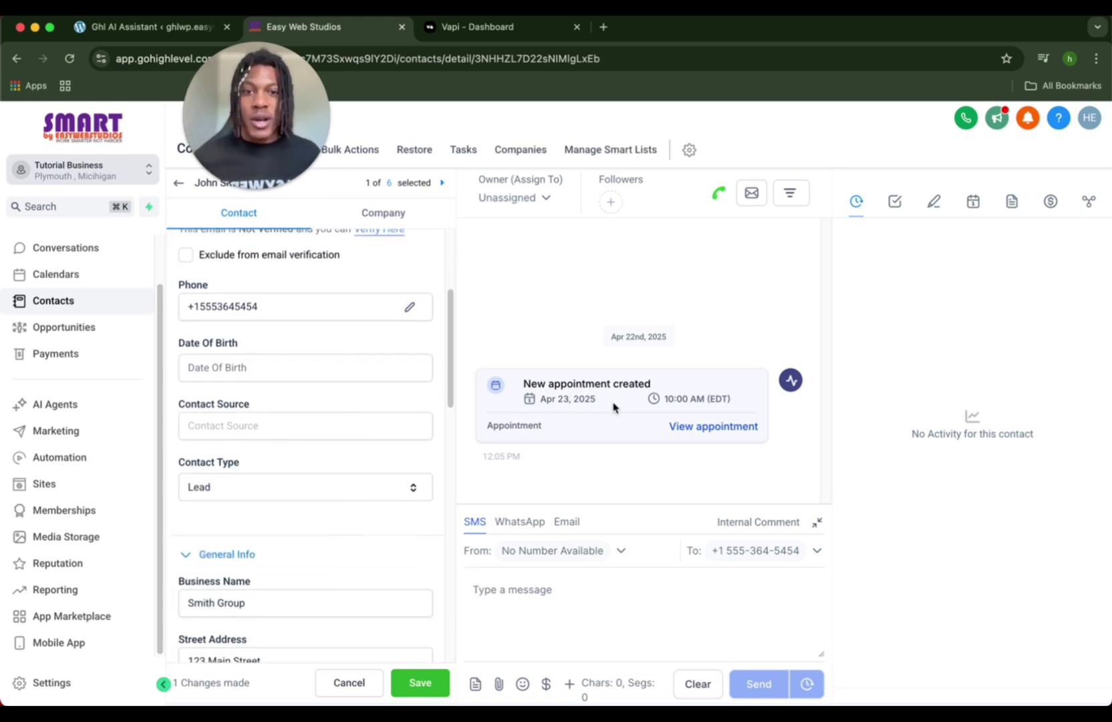
left_click(711, 430)
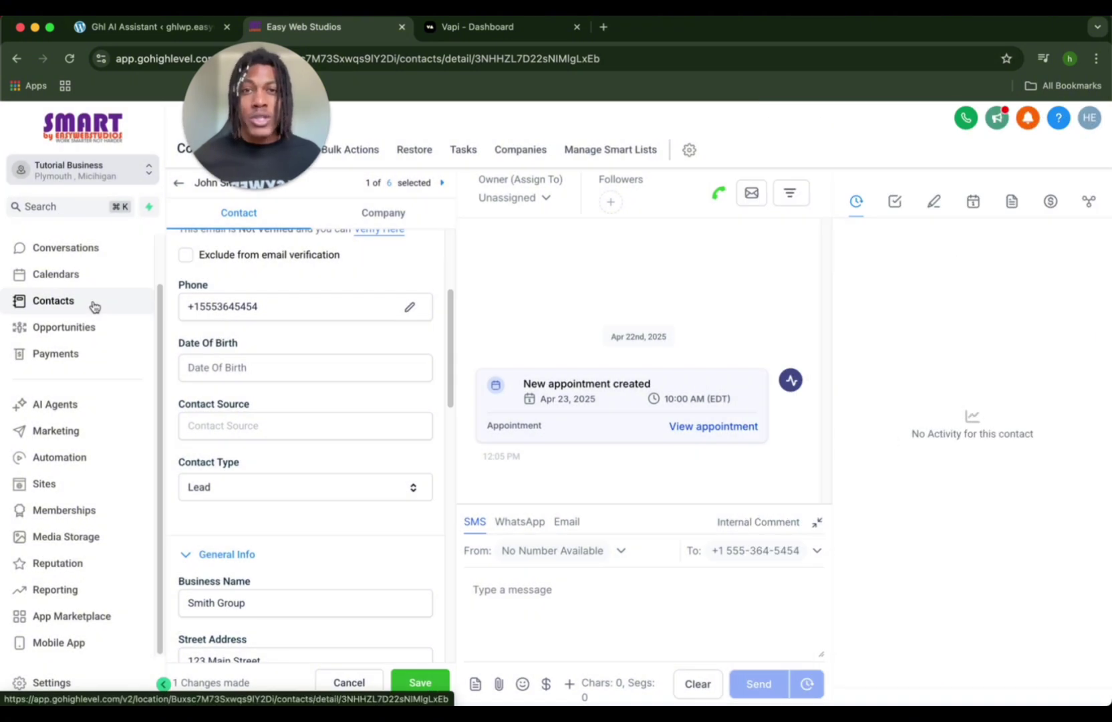
left_click(58, 355)
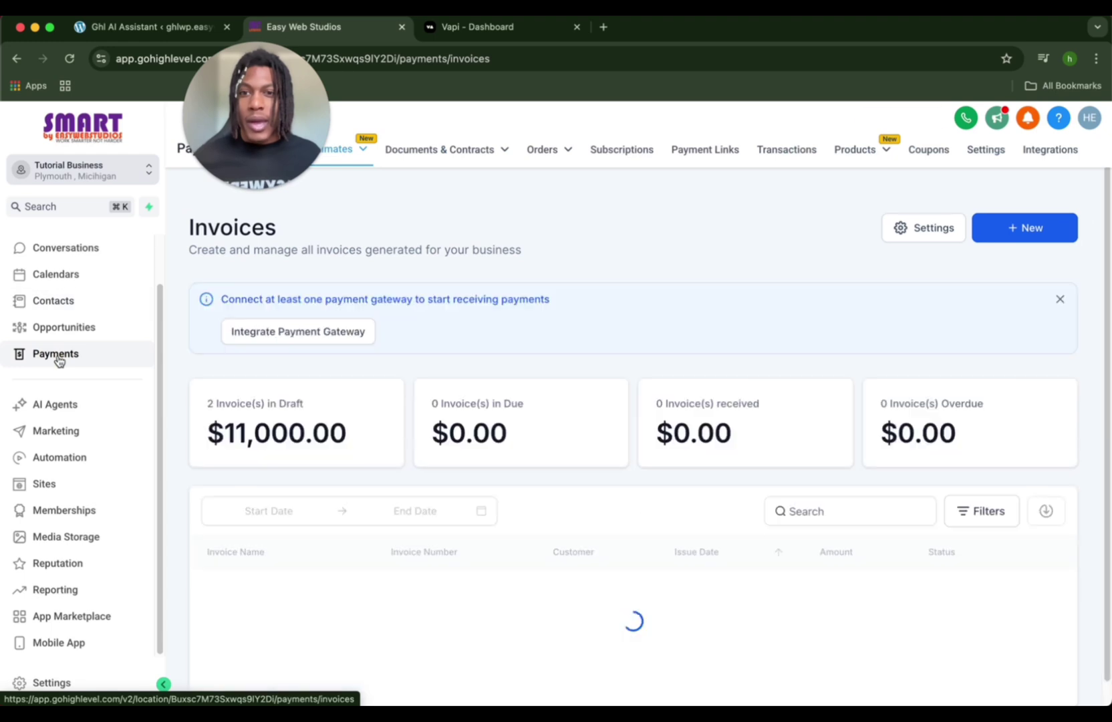
scroll(635, 466, "down", 2)
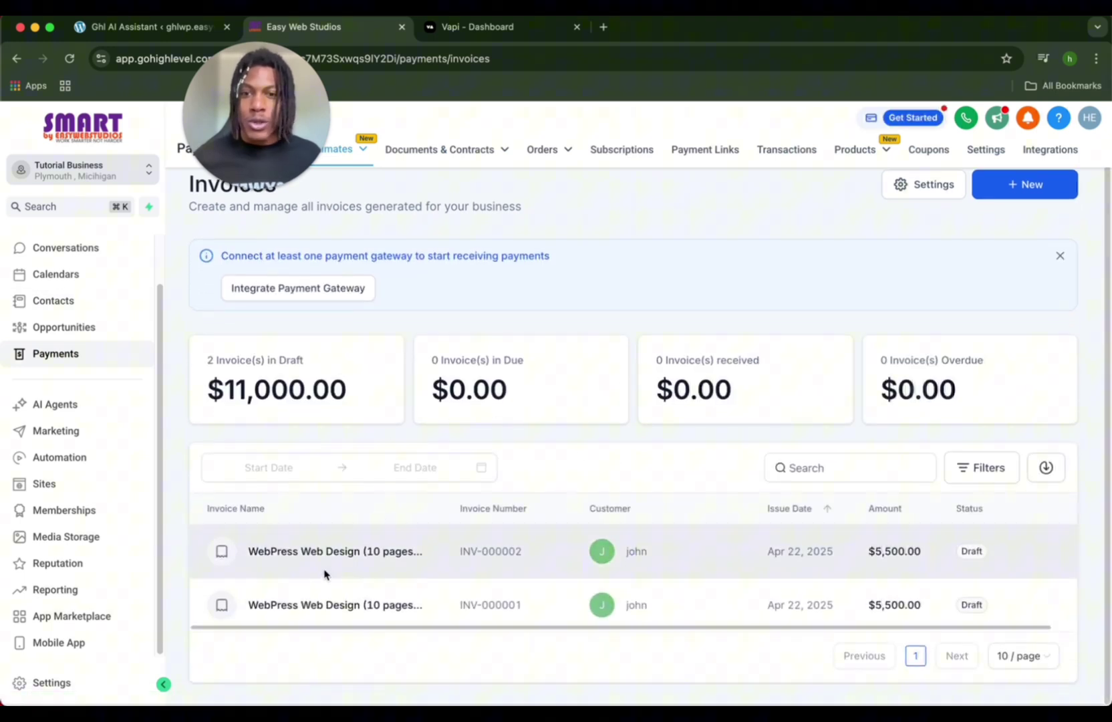